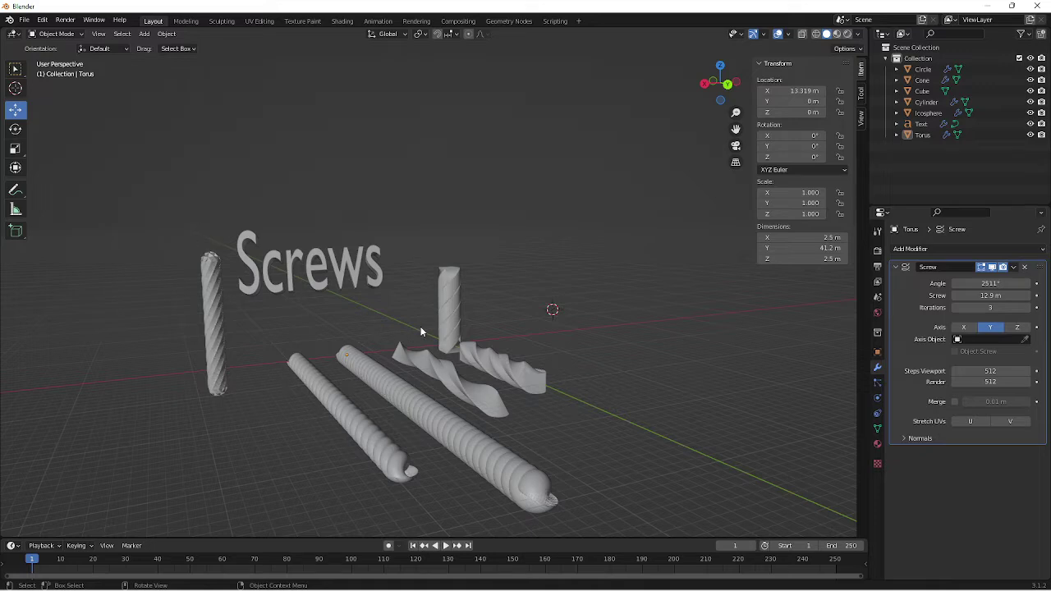
Delete the Screws text and all the example screw objects from the scene
{"action": "left_click", "coordinate": [507, 371]}
{"action": "left_click", "coordinate": [475, 390]}
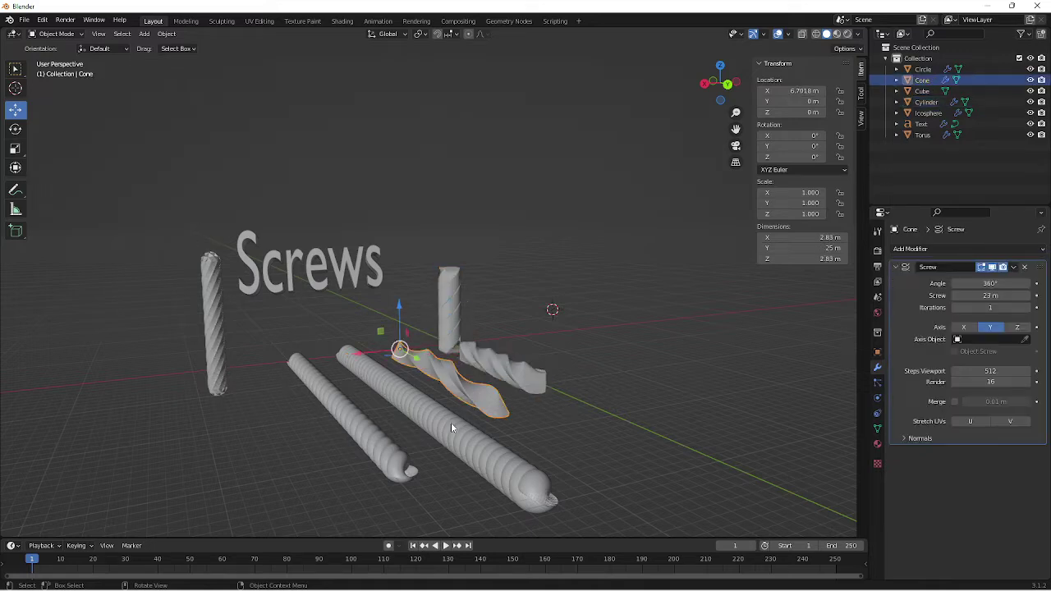
{"action": "left_click", "coordinate": [451, 421]}
{"action": "left_click", "coordinate": [368, 446]}
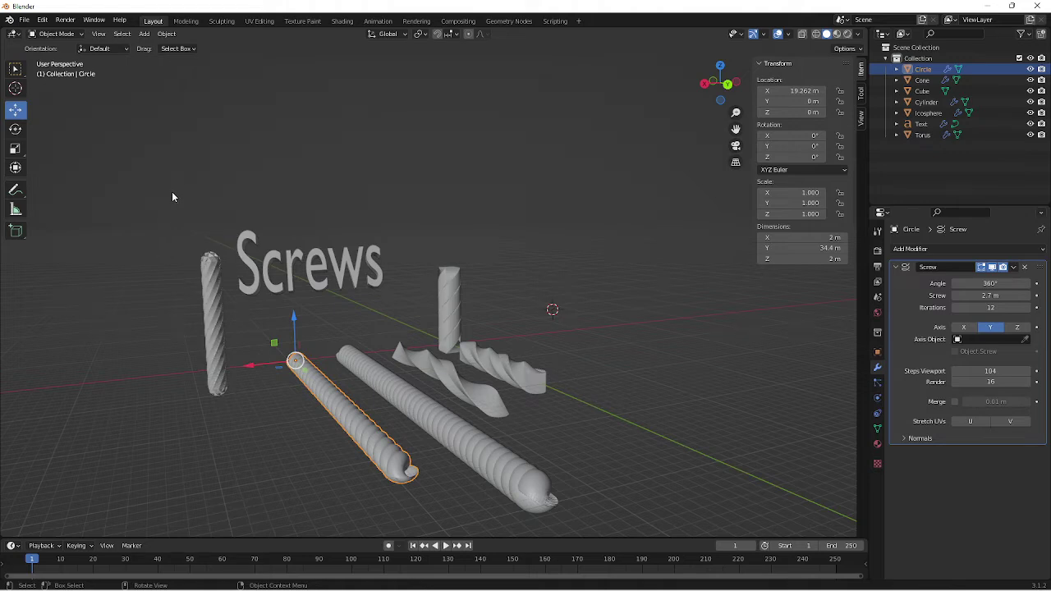
{"action": "left_click_drag", "start_coordinate": [159, 186], "coordinate": [604, 503]}
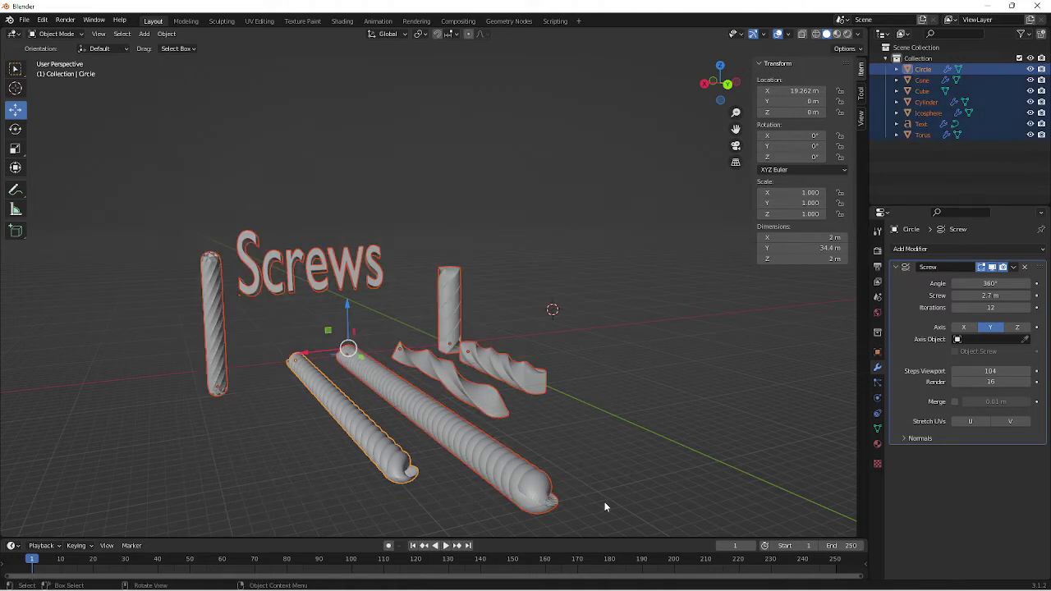
{"action": "key", "text": "Delete"}
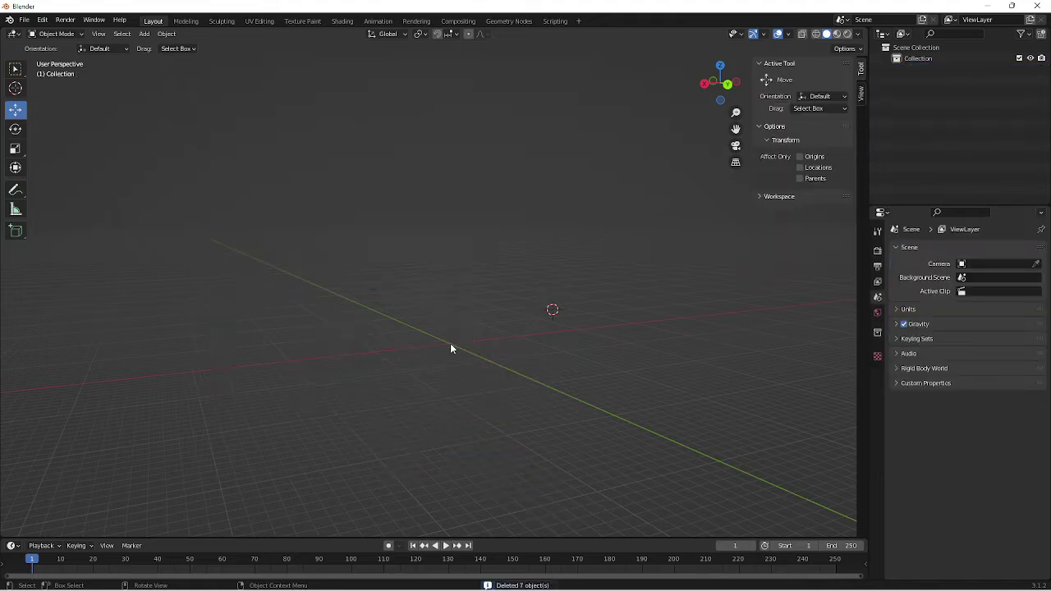
Add a mesh plane to the empty scene
{"action": "right_click", "coordinate": [450, 345]}
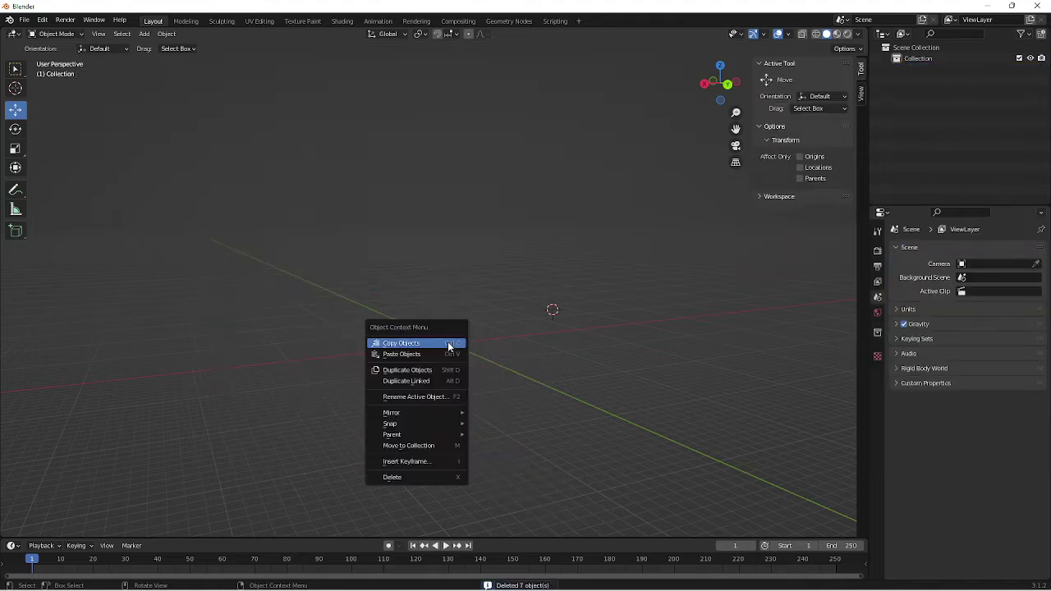
{"action": "middle_click_drag", "start_coordinate": [544, 326], "coordinate": [386, 326]}
{"action": "left_click", "coordinate": [145, 34]}
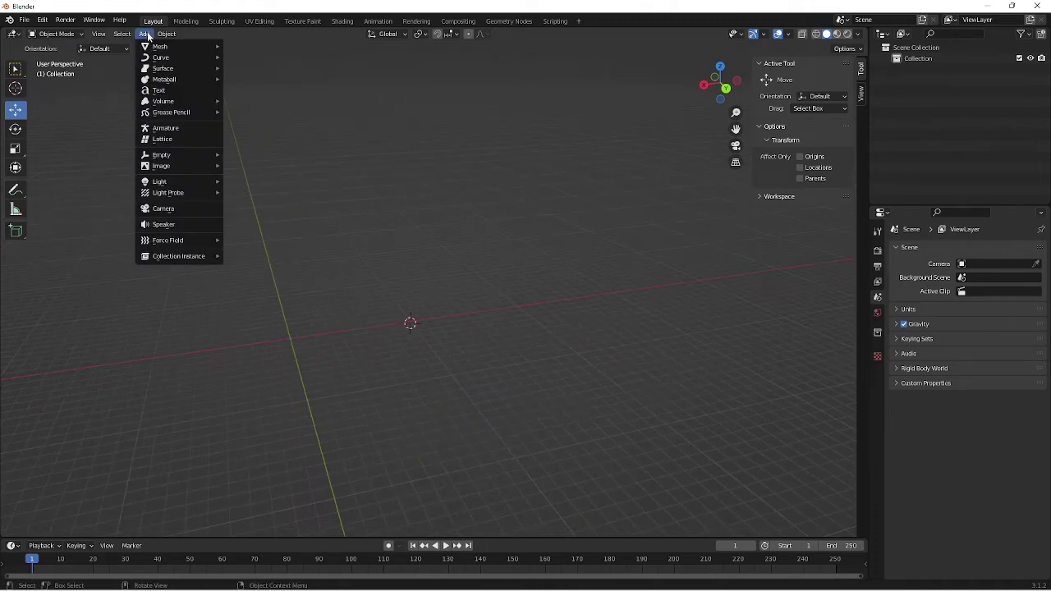
{"action": "mouse_move", "coordinate": [156, 46]}
{"action": "left_click", "coordinate": [255, 47]}
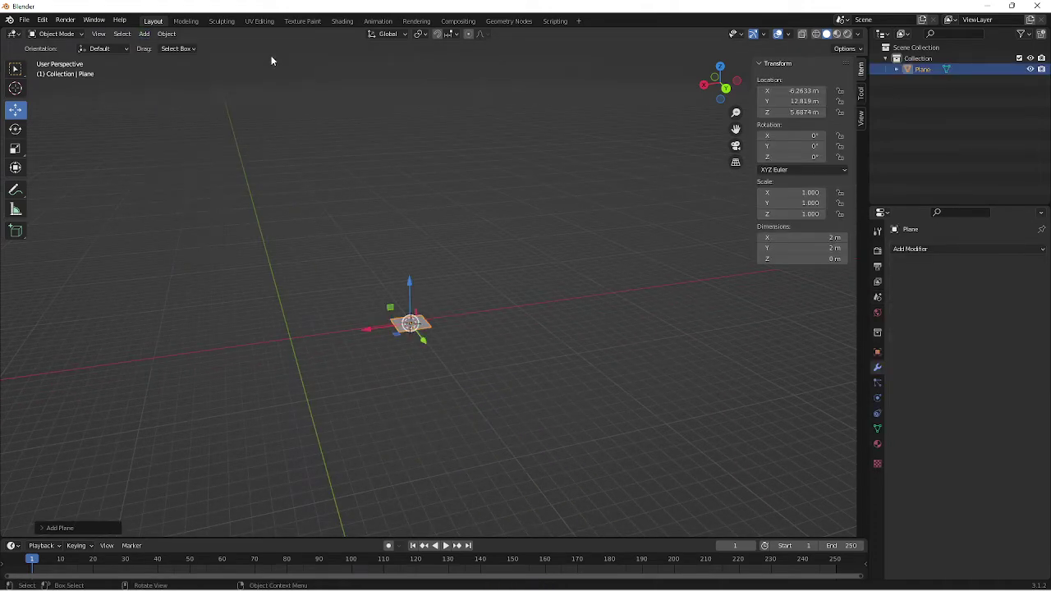
{"action": "middle_click_drag", "start_coordinate": [270, 61], "coordinate": [623, 312]}
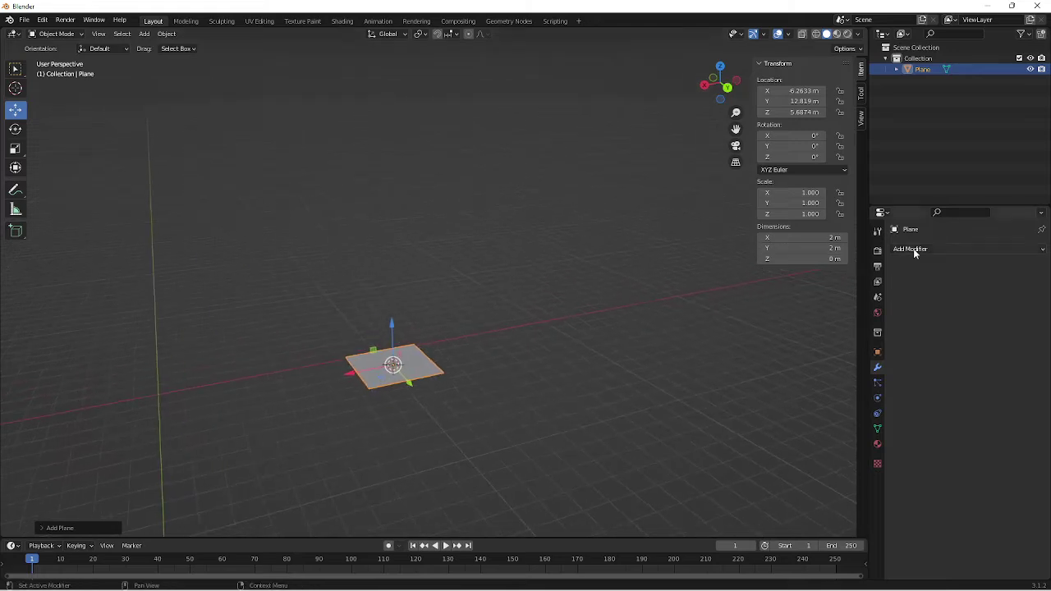
Add a Screw modifier to the plane and set its Screw value to 5.1 m
{"action": "left_click", "coordinate": [915, 250]}
{"action": "left_click", "coordinate": [928, 249]}
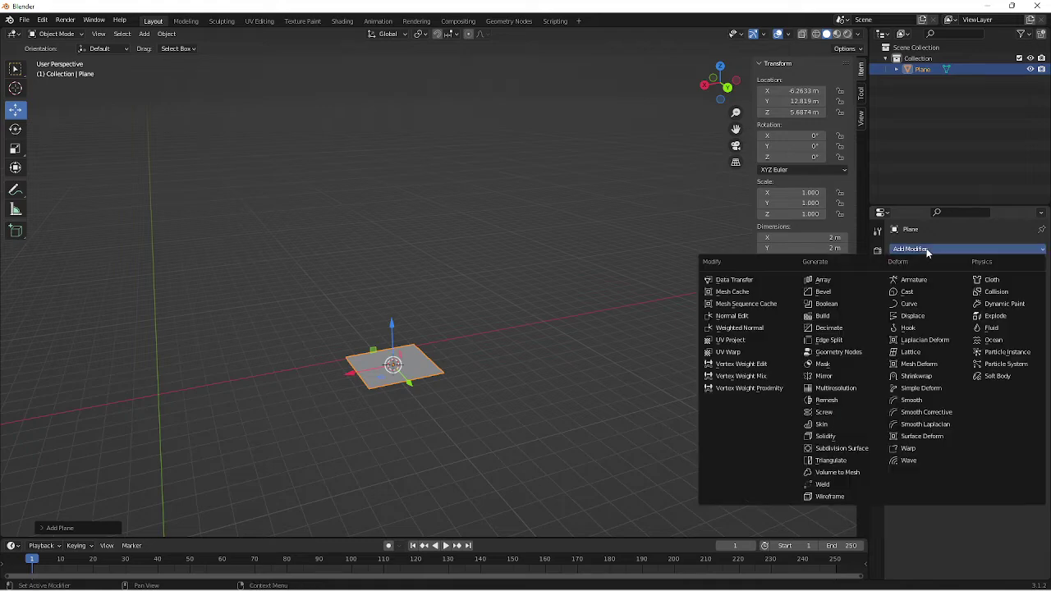
{"action": "left_click", "coordinate": [826, 411]}
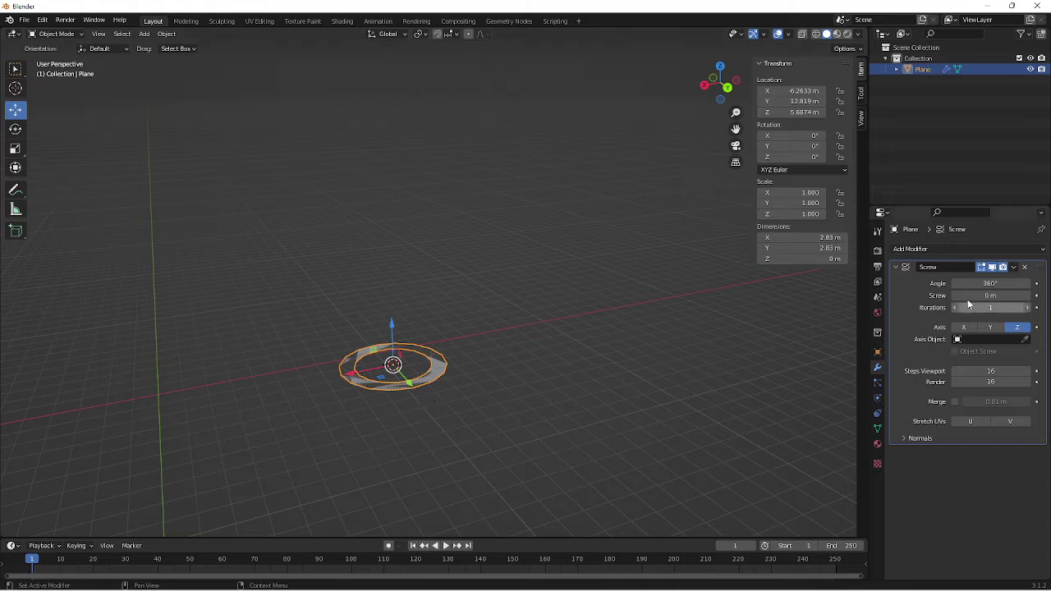
{"action": "left_click_drag", "start_coordinate": [990, 295], "coordinate": [1025, 295]}
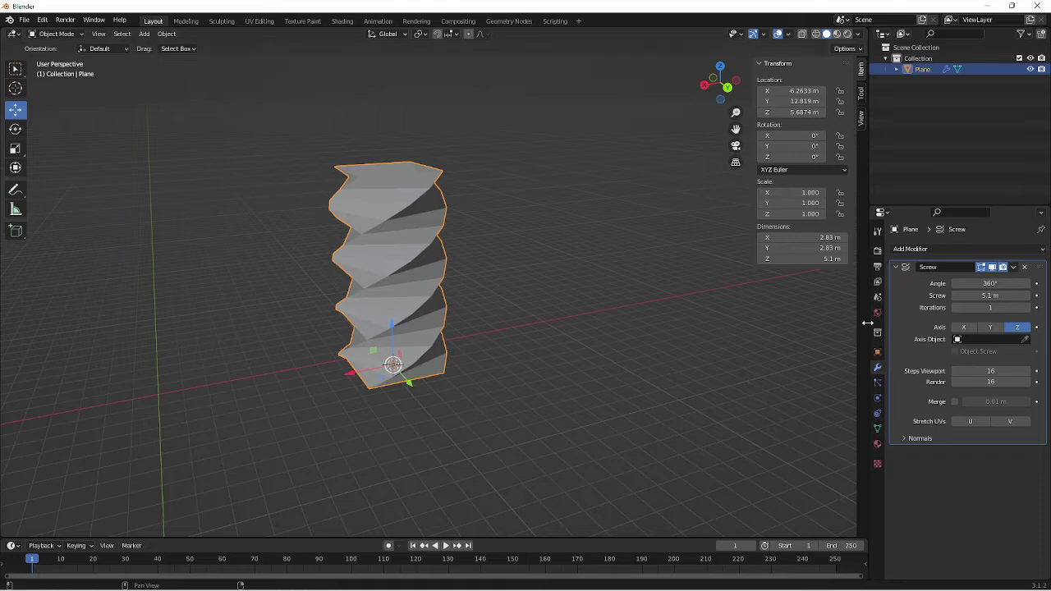
{"action": "scroll", "coordinate": [504, 389], "scroll_direction": "up", "scroll_amount": 5}
{"action": "middle_click_drag", "start_coordinate": [201, 154], "coordinate": [284, 229]}
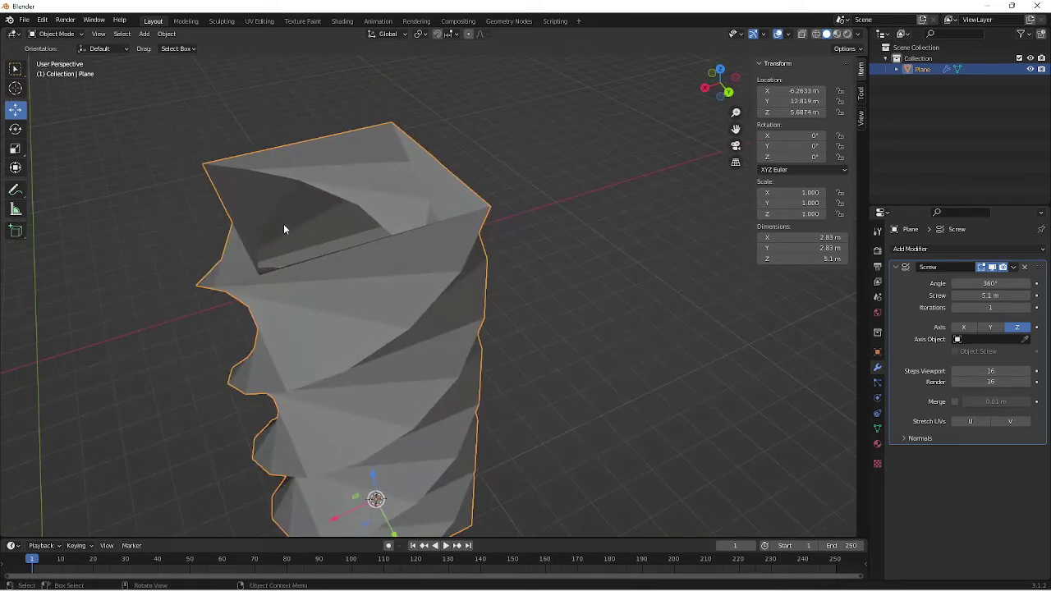
Try the Screw modifier along the Y and X axes and settle on the Y axis
{"action": "scroll", "coordinate": [283, 229], "scroll_direction": "down", "scroll_amount": 7}
{"action": "left_click", "coordinate": [991, 326]}
{"action": "scroll", "coordinate": [657, 410], "scroll_direction": "up", "scroll_amount": 2}
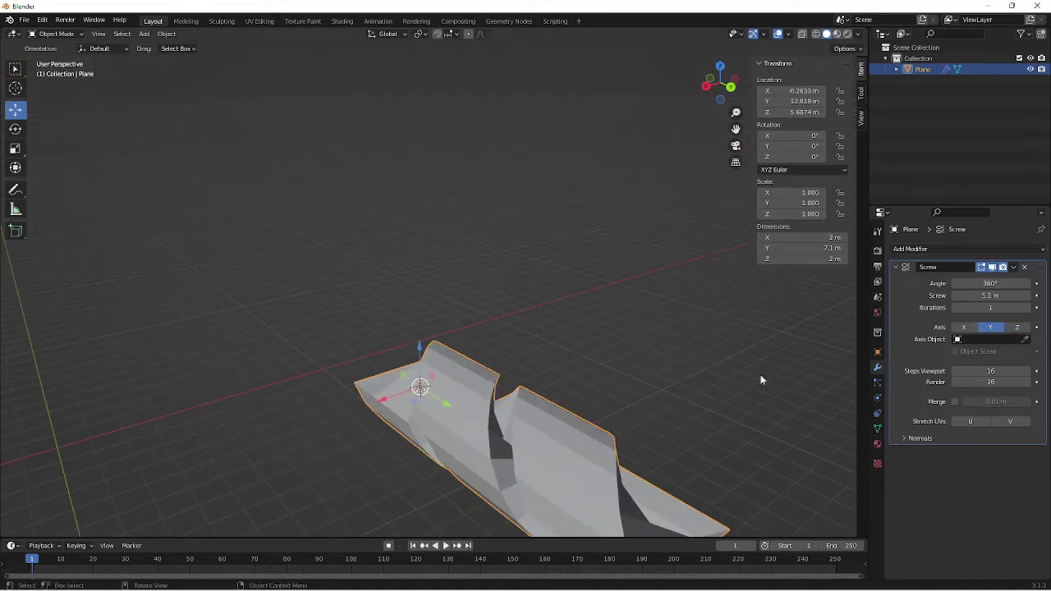
{"action": "left_click", "coordinate": [963, 326]}
{"action": "left_click", "coordinate": [991, 327]}
{"action": "middle_click_drag", "start_coordinate": [687, 427], "coordinate": [590, 378]}
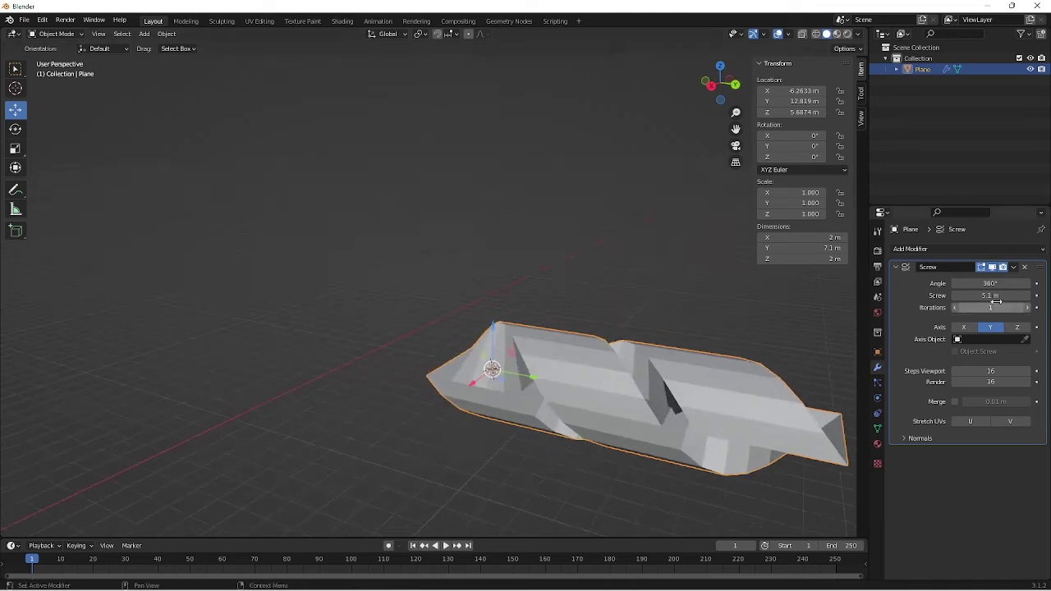
{"action": "scroll", "coordinate": [508, 423], "scroll_direction": "up", "scroll_amount": 3}
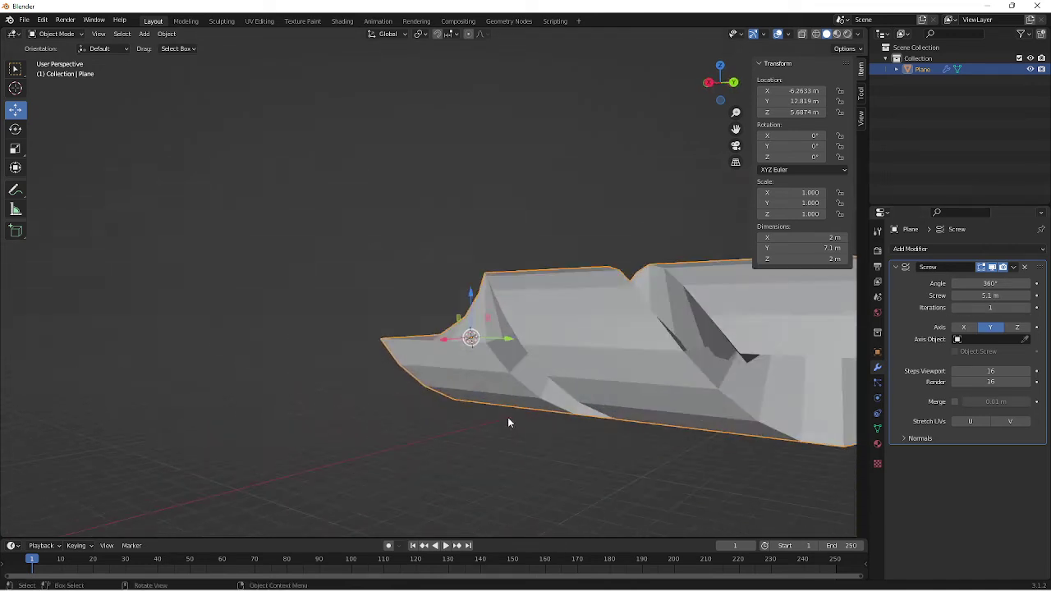
{"action": "middle_click_drag", "start_coordinate": [508, 423], "coordinate": [400, 400]}
{"action": "middle_click_drag", "start_coordinate": [474, 382], "coordinate": [597, 448]}
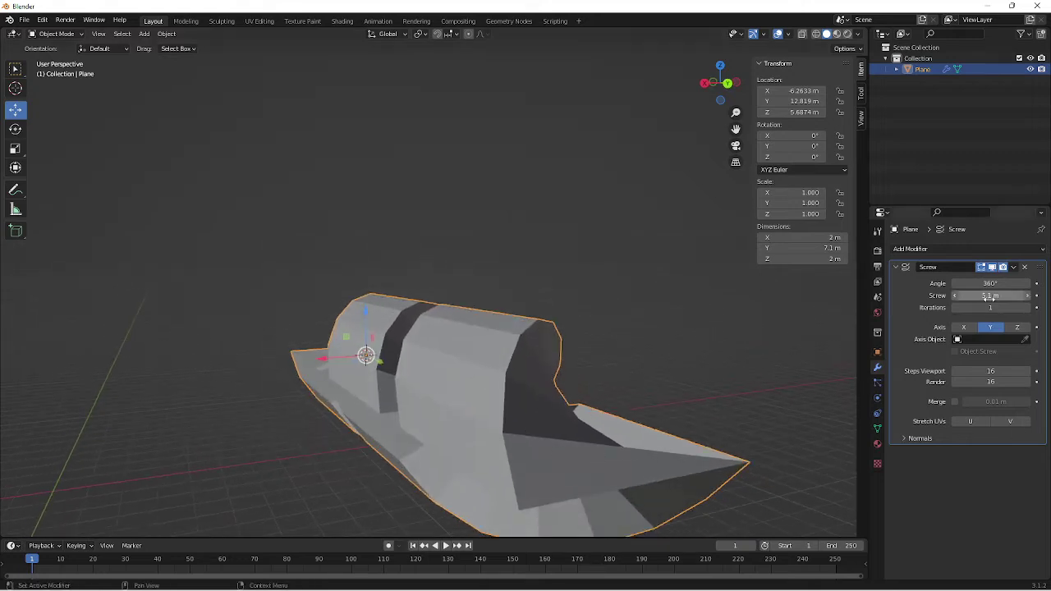
Set the modifier's Screw value to 4.3 m and smooth the shape with 512 viewport steps
{"action": "mouse_move", "coordinate": [990, 296]}
{"action": "left_mouse_down"}
{"action": "mouse_move", "coordinate": [944, 295]}
{"action": "mouse_move", "coordinate": [1018, 295]}
{"action": "mouse_move", "coordinate": [991, 298]}
{"action": "left_mouse_up"}
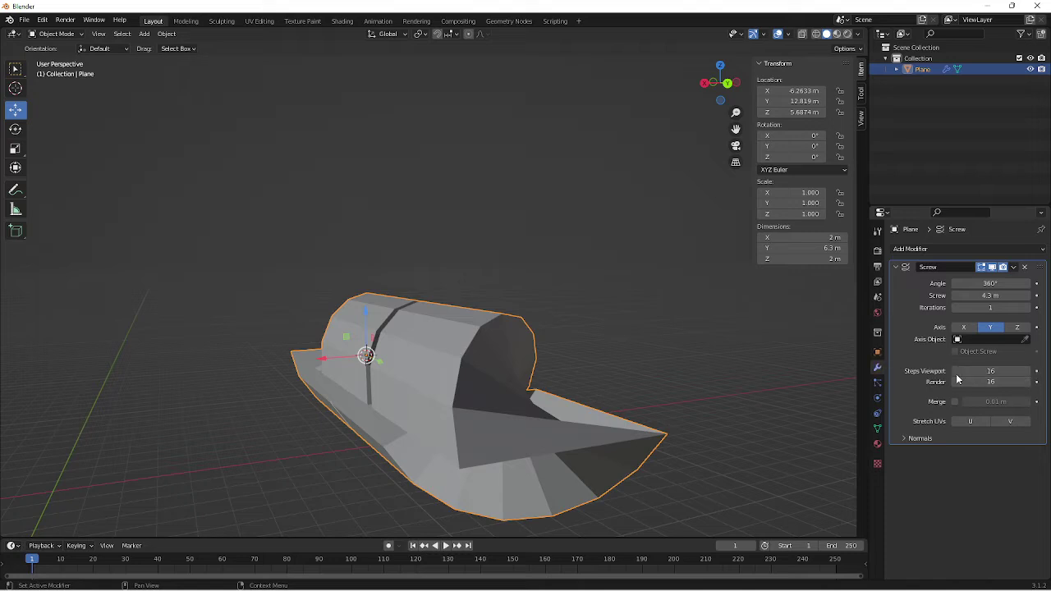
{"action": "left_click_drag", "start_coordinate": [985, 371], "coordinate": [1036, 371]}
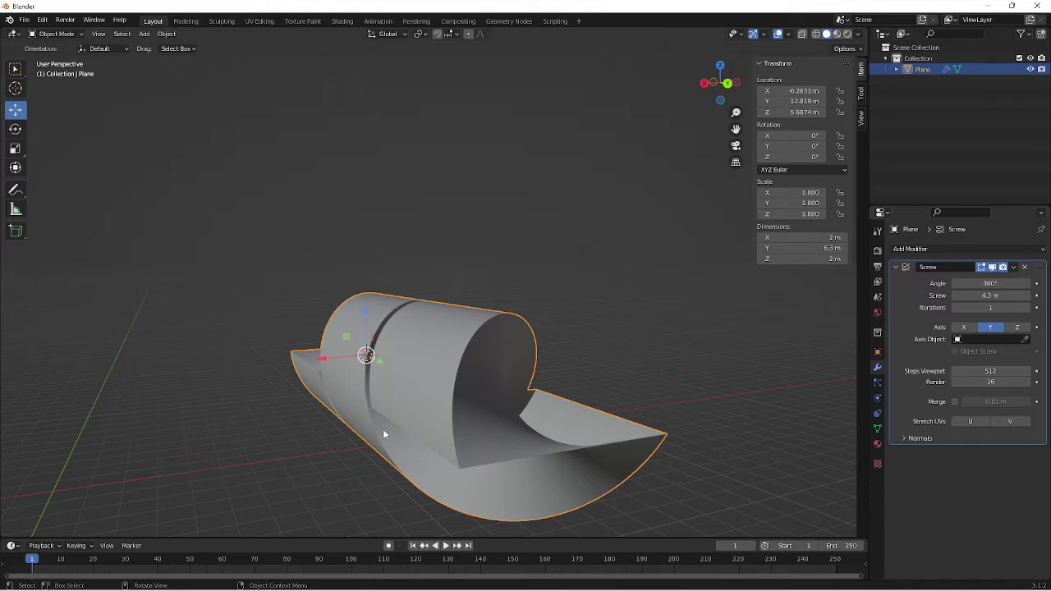
{"action": "scroll", "coordinate": [394, 410], "scroll_direction": "up", "scroll_amount": 5}
{"action": "scroll", "coordinate": [393, 411], "scroll_direction": "down", "scroll_amount": 7}
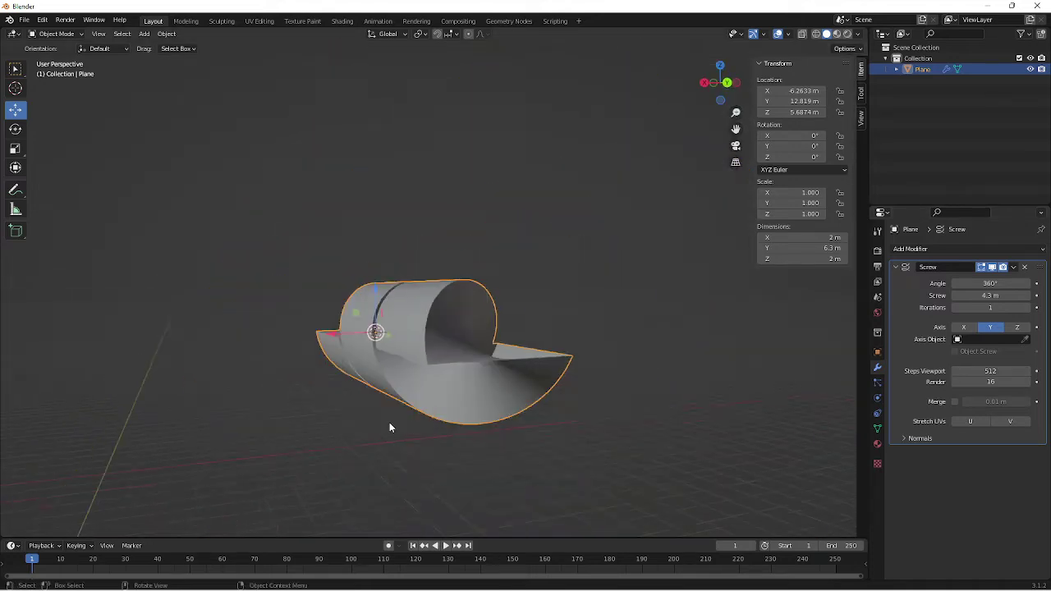
{"action": "middle_click_drag", "start_coordinate": [390, 422], "coordinate": [389, 433]}
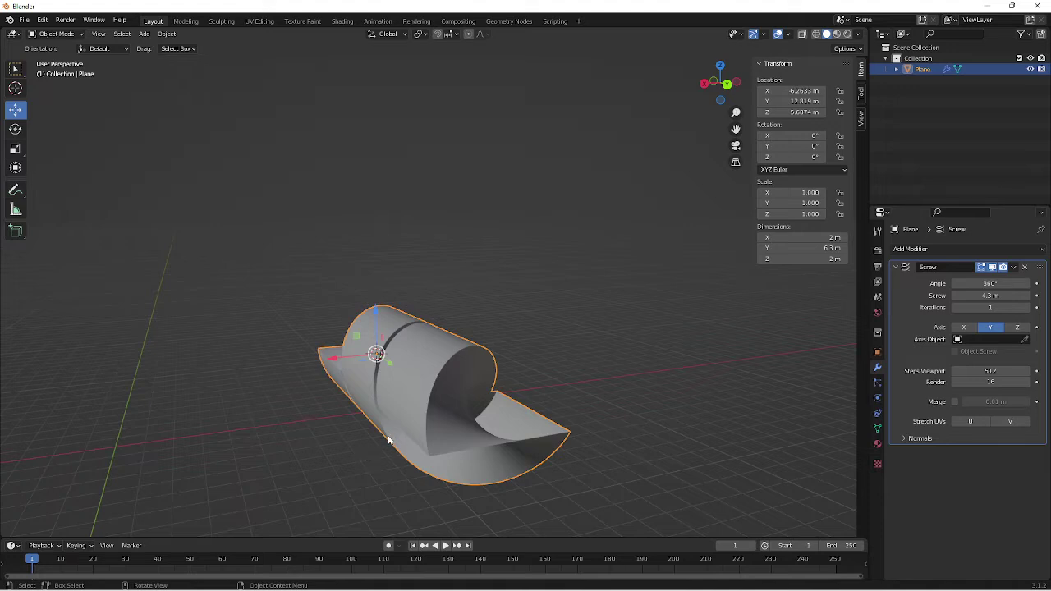
Inspect the plane's underlying mesh in Edit Mode and return to Object Mode
{"action": "key", "text": "Tab"}
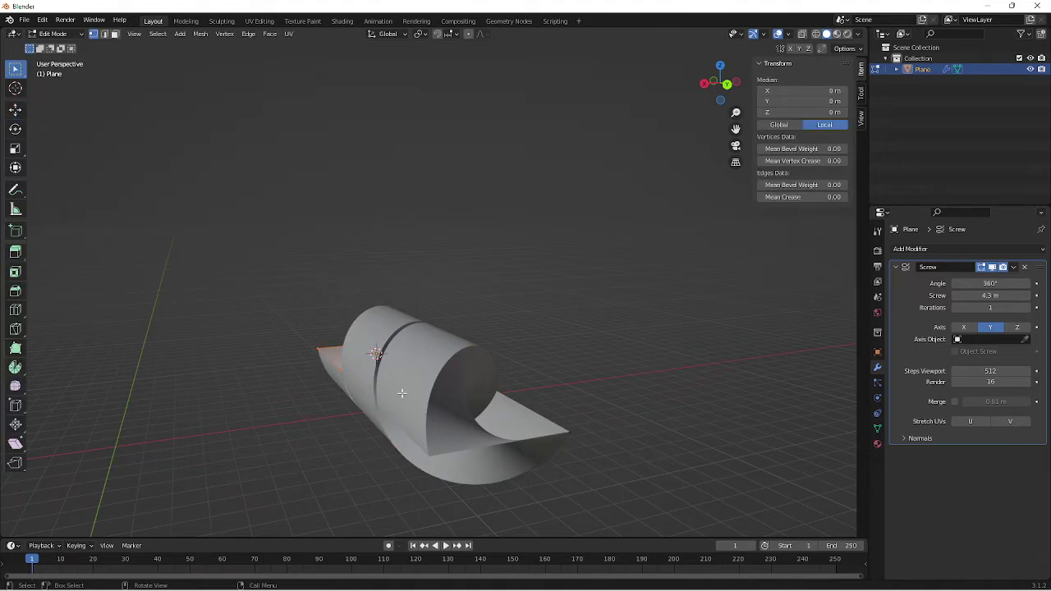
{"action": "scroll", "coordinate": [467, 416], "scroll_direction": "up", "scroll_amount": 5}
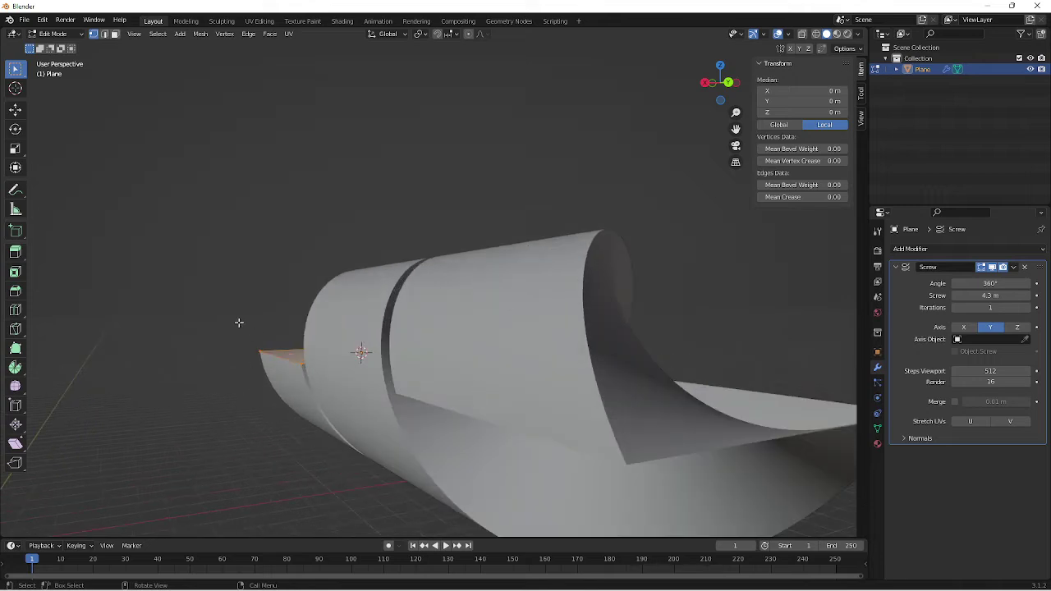
{"action": "left_click", "coordinate": [275, 353]}
{"action": "middle_click_drag", "start_coordinate": [321, 395], "coordinate": [412, 317]}
{"action": "key", "text": "a"}
{"action": "middle_click_drag", "start_coordinate": [672, 498], "coordinate": [451, 396]}
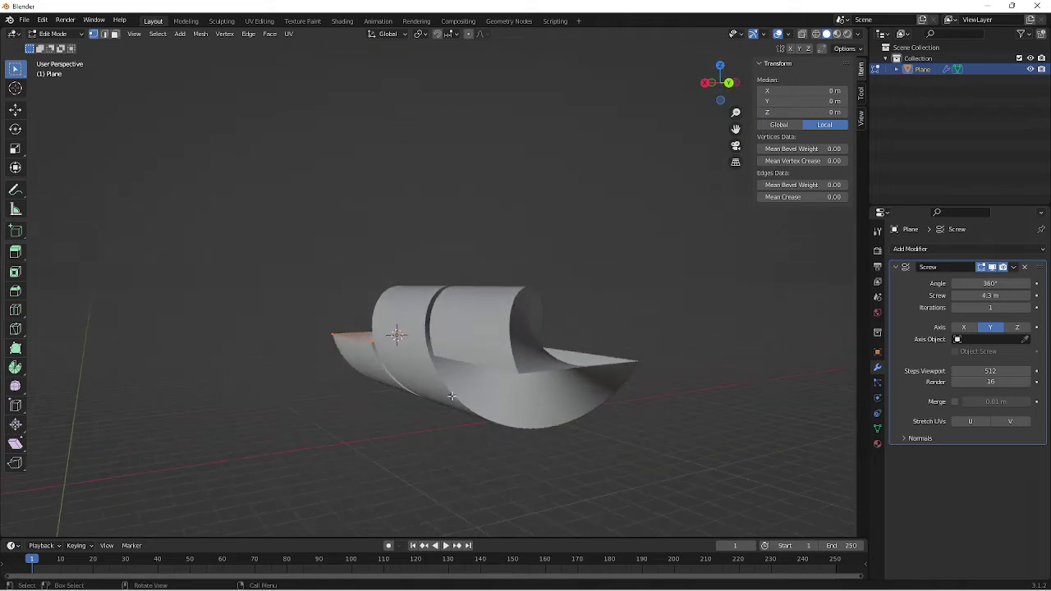
{"action": "key", "text": "Tab"}
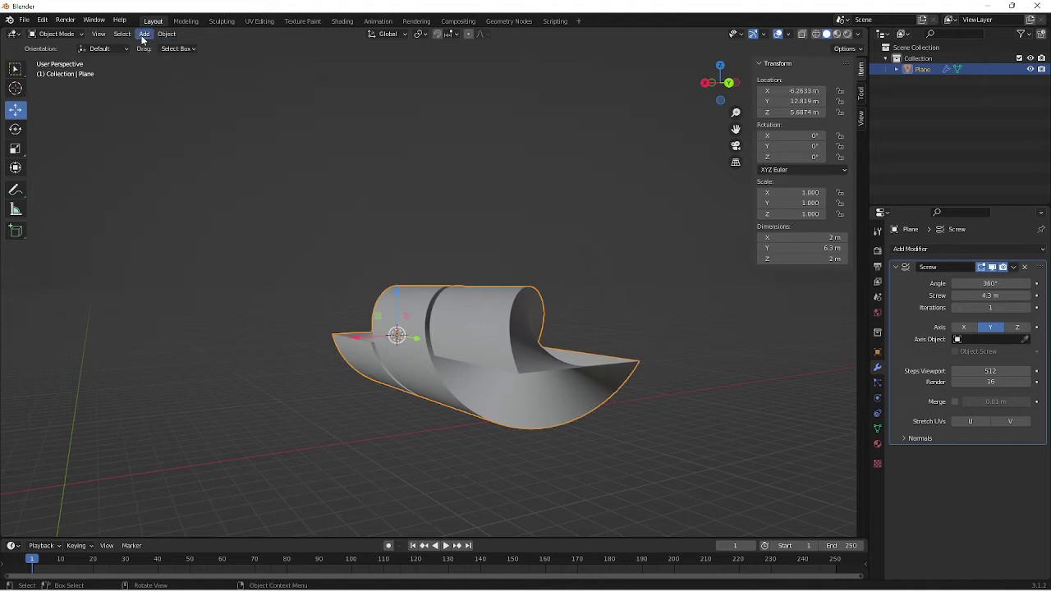
Apply Visual Geometry to Mesh on the screwed plane and examine its real geometry in Edit Mode
{"action": "left_click", "coordinate": [166, 34]}
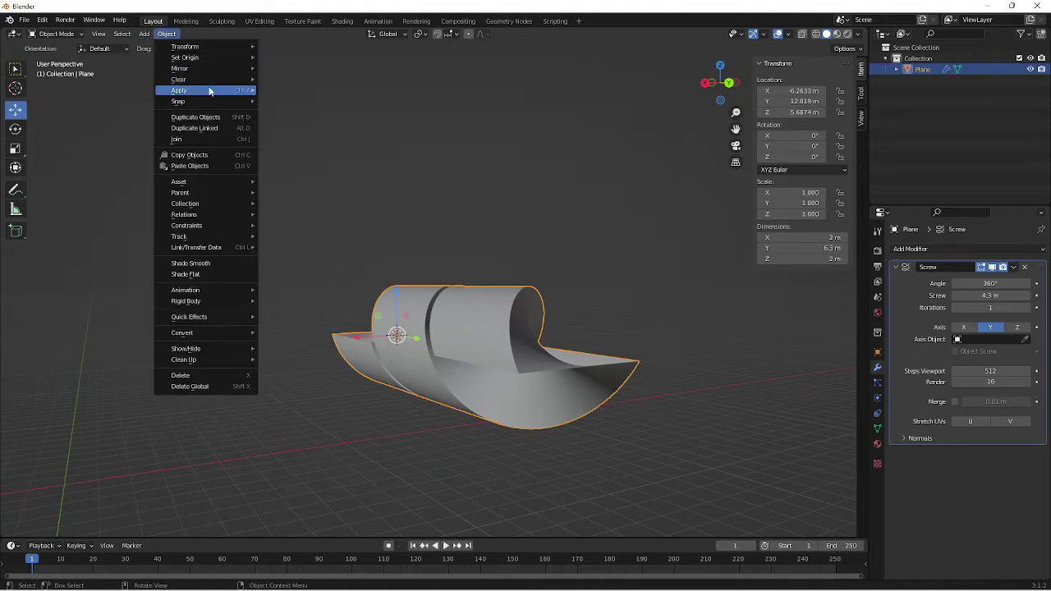
{"action": "mouse_move", "coordinate": [227, 90]}
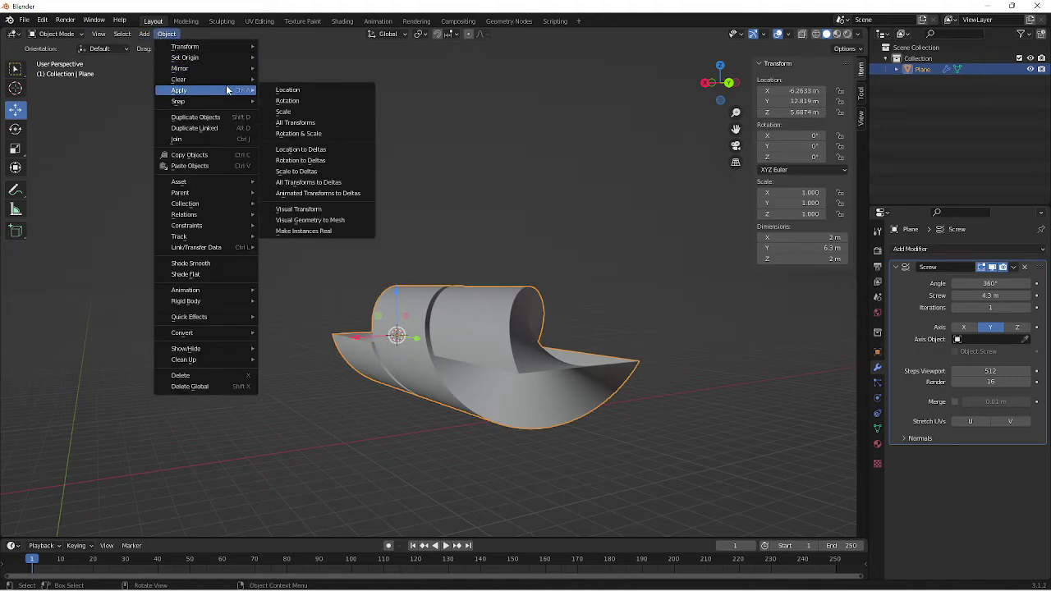
{"action": "left_click", "coordinate": [333, 222]}
{"action": "key", "text": "Tab"}
{"action": "middle_click_drag", "start_coordinate": [506, 268], "coordinate": [515, 348]}
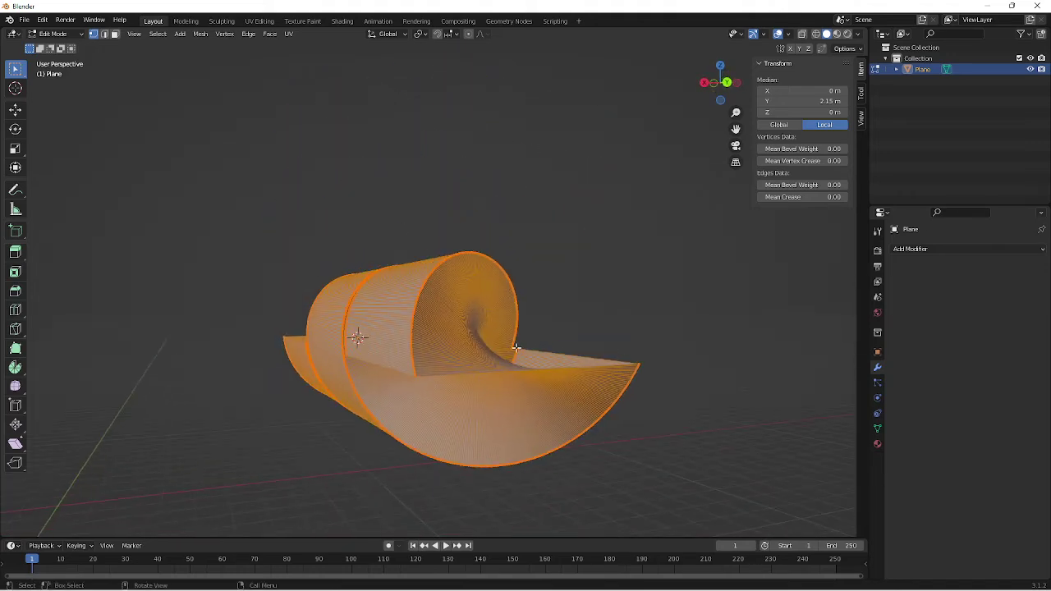
{"action": "scroll", "coordinate": [516, 348], "scroll_direction": "up", "scroll_amount": 4}
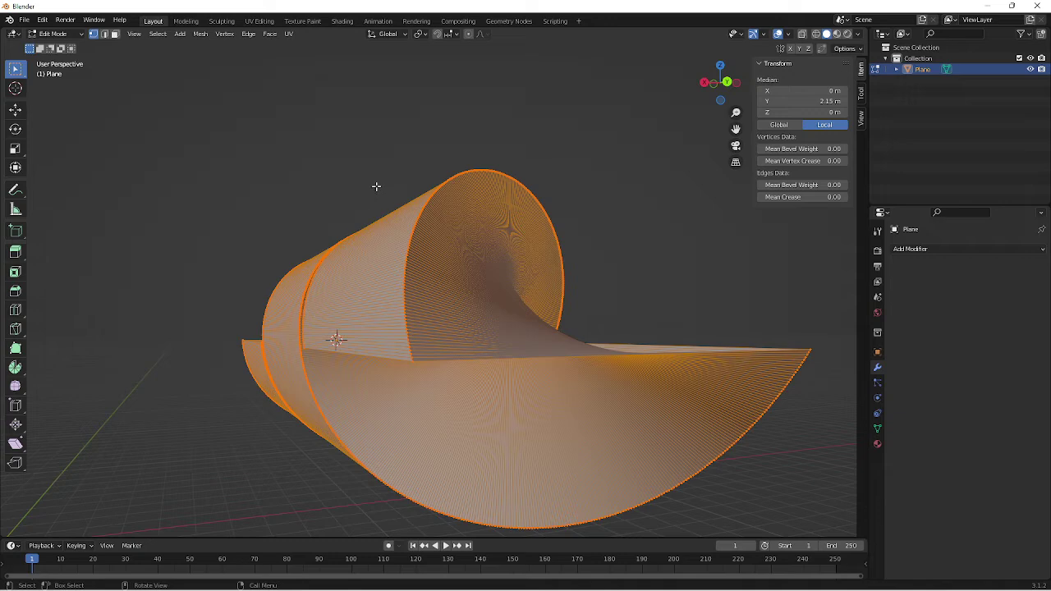
{"action": "middle_click_drag", "start_coordinate": [376, 186], "coordinate": [375, 195]}
{"action": "scroll", "coordinate": [375, 195], "scroll_direction": "down", "scroll_amount": 3}
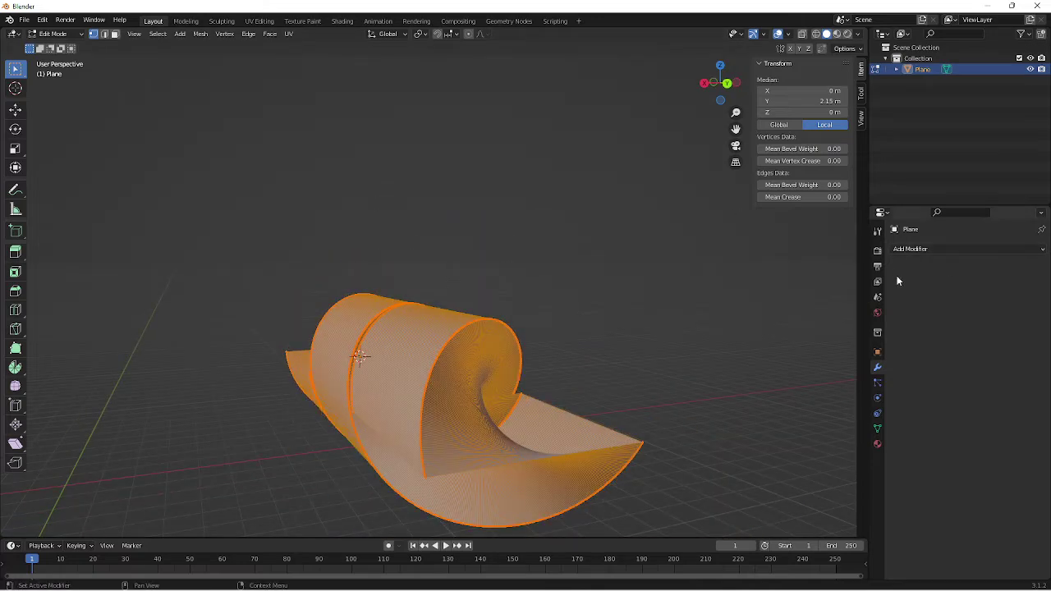
Add a Screw modifier to the converted mesh, with a Screw value of 7.5 m and 100 viewport steps
{"action": "left_click", "coordinate": [918, 249]}
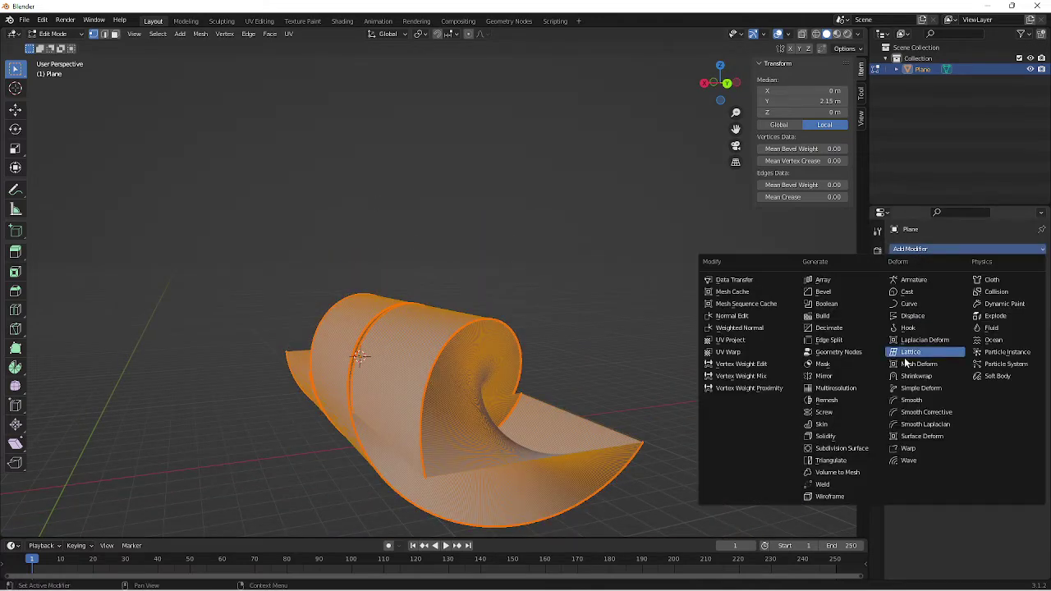
{"action": "left_click", "coordinate": [829, 412]}
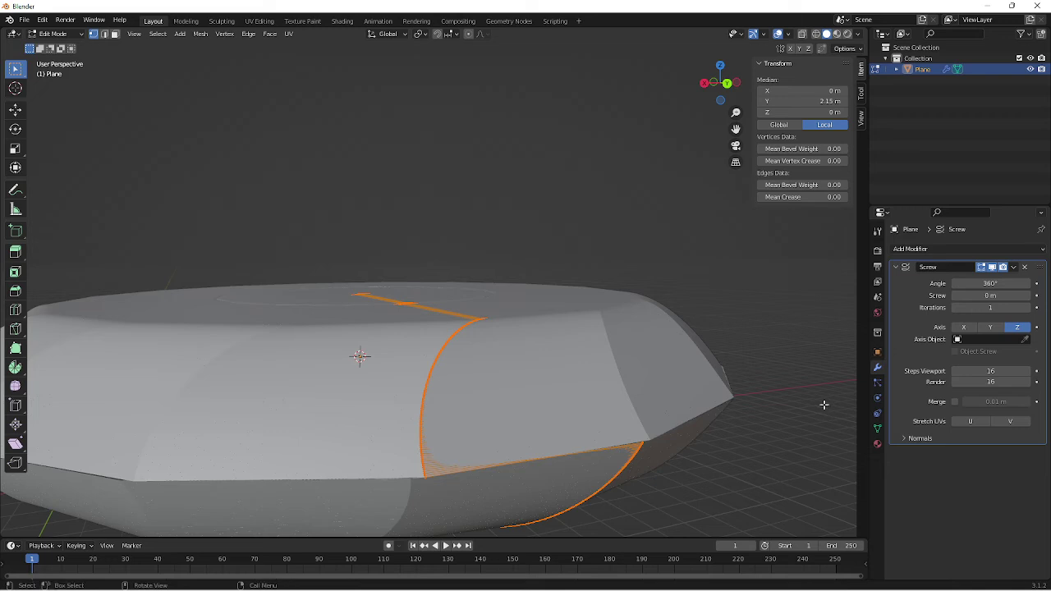
{"action": "mouse_move", "coordinate": [990, 296]}
{"action": "left_mouse_down"}
{"action": "mouse_move", "coordinate": [1039, 296]}
{"action": "mouse_move", "coordinate": [984, 295]}
{"action": "left_mouse_up"}
{"action": "scroll", "coordinate": [699, 244], "scroll_direction": "down", "scroll_amount": 3}
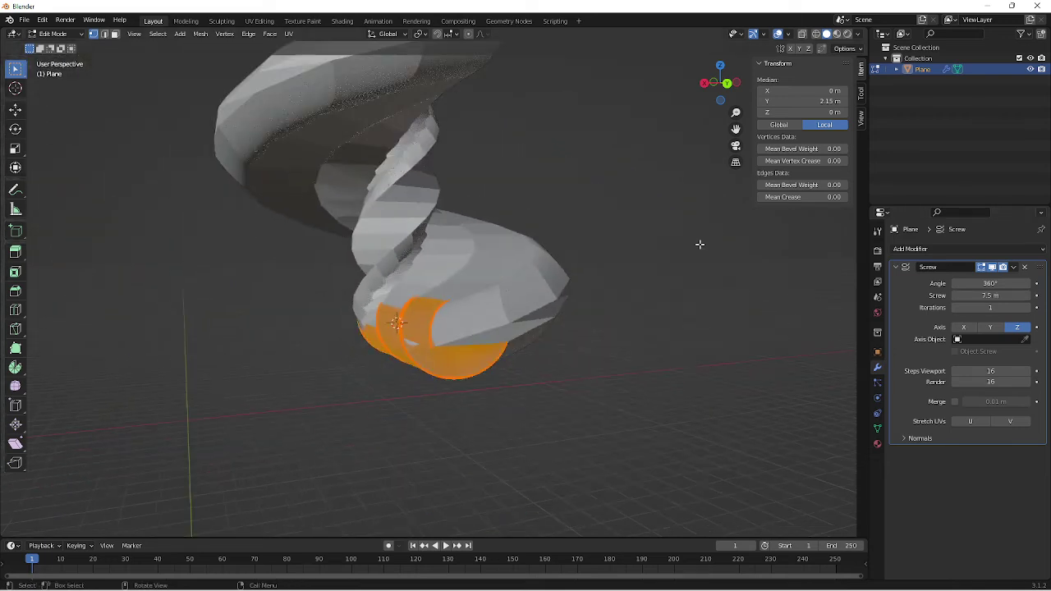
{"action": "middle_click_drag", "start_coordinate": [698, 243], "coordinate": [730, 260]}
{"action": "mouse_move", "coordinate": [990, 371]}
{"action": "left_mouse_down"}
{"action": "mouse_move", "coordinate": [1022, 371]}
{"action": "mouse_move", "coordinate": [956, 371]}
{"action": "mouse_move", "coordinate": [989, 371]}
{"action": "left_mouse_up"}
{"action": "left_click", "coordinate": [719, 341]}
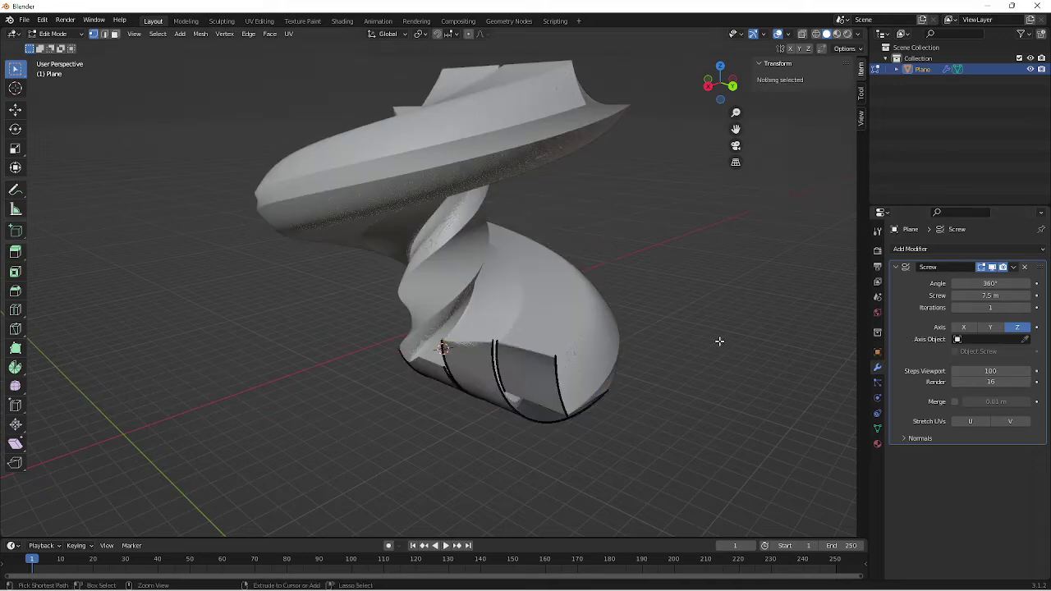
Undo the changes back to before the mesh conversion and delete the plane
{"action": "key", "text": "ctrl+z"}
{"action": "key", "text": "ctrl+z"}
{"action": "key", "text": "ctrl+z"}
{"action": "key", "text": "ctrl+z"}
{"action": "key", "text": "ctrl+z"}
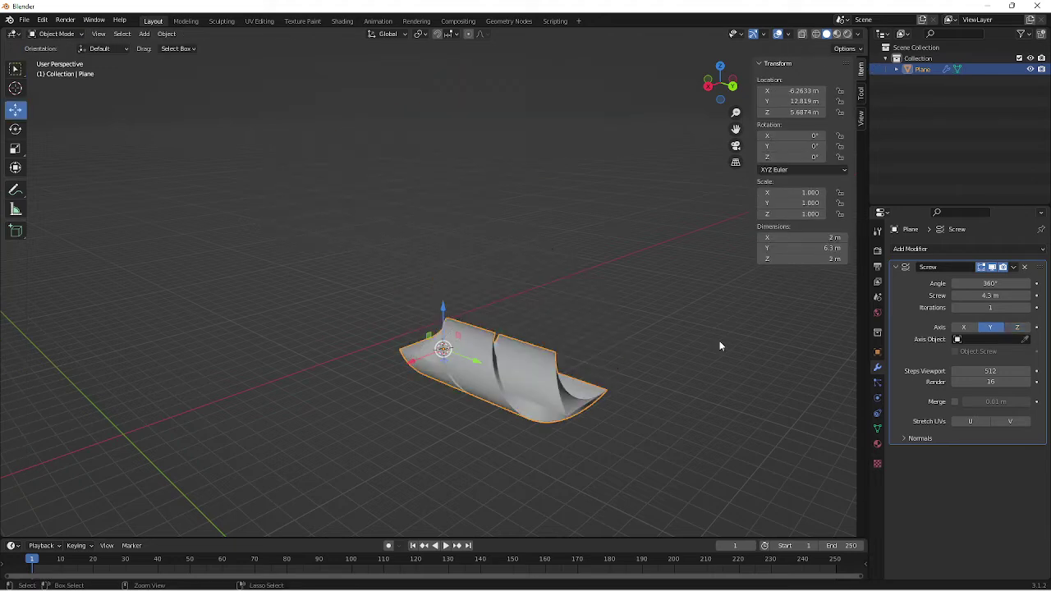
{"action": "key", "text": "Delete"}
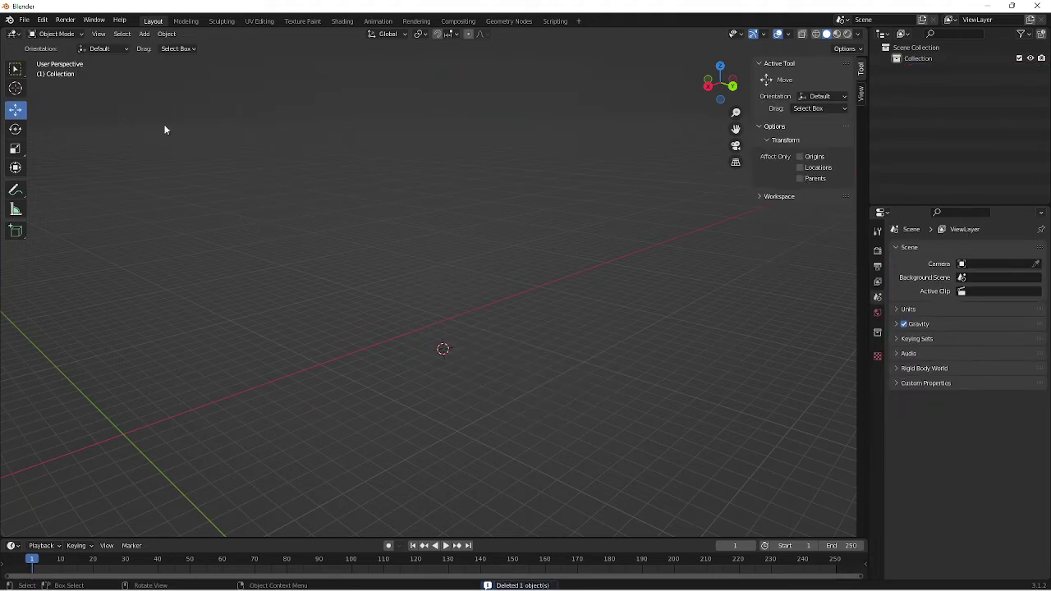
Add a new plane mesh to the empty scene
{"action": "left_click", "coordinate": [145, 33]}
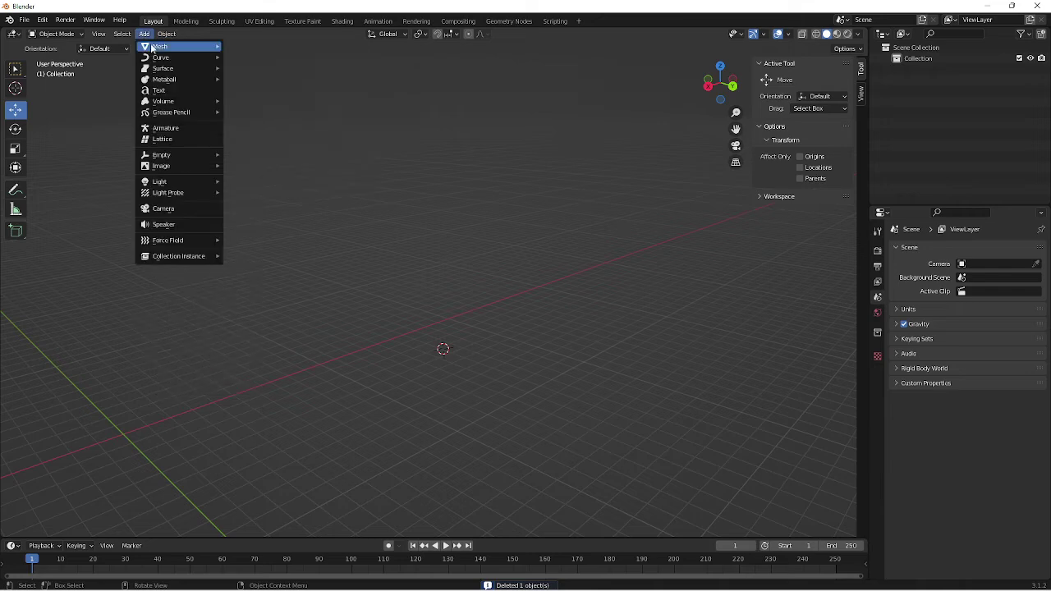
{"action": "mouse_move", "coordinate": [152, 47]}
{"action": "left_click", "coordinate": [245, 45]}
{"action": "middle_click_drag", "start_coordinate": [457, 308], "coordinate": [430, 338]}
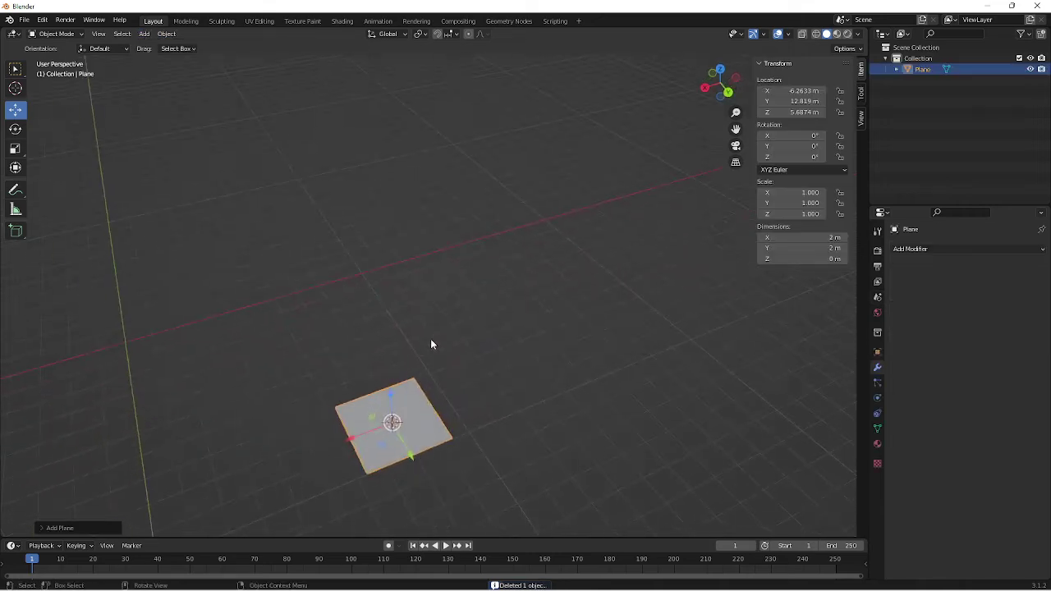
Delete the two vertices on the plane's negative X side in Edit Mode and return to Object Mode
{"action": "key", "text": "Tab"}
{"action": "left_click_drag", "start_coordinate": [404, 353], "coordinate": [494, 469]}
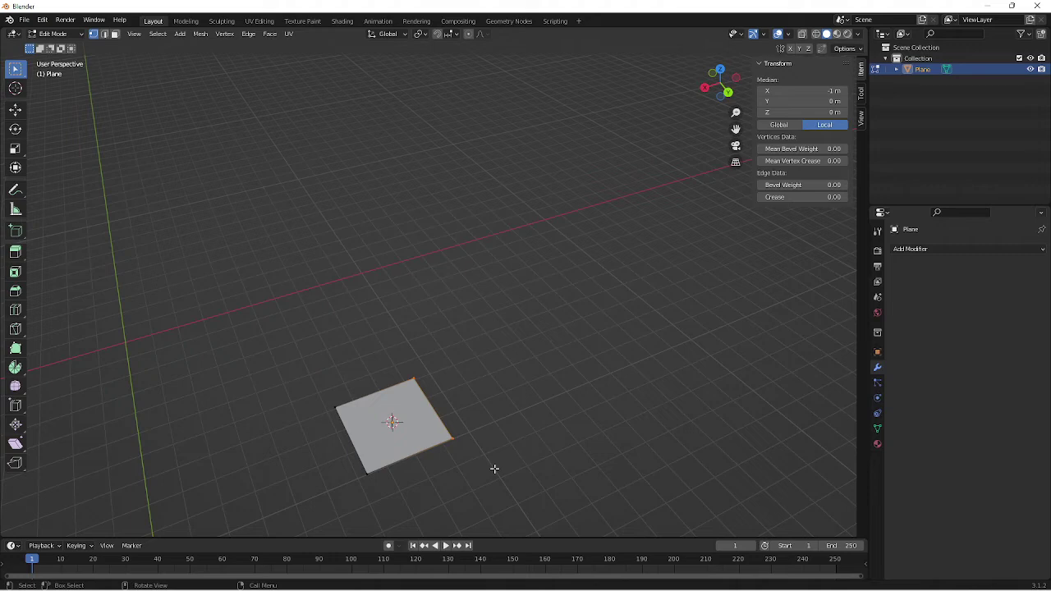
{"action": "key", "text": "x"}
{"action": "left_click", "coordinate": [484, 448]}
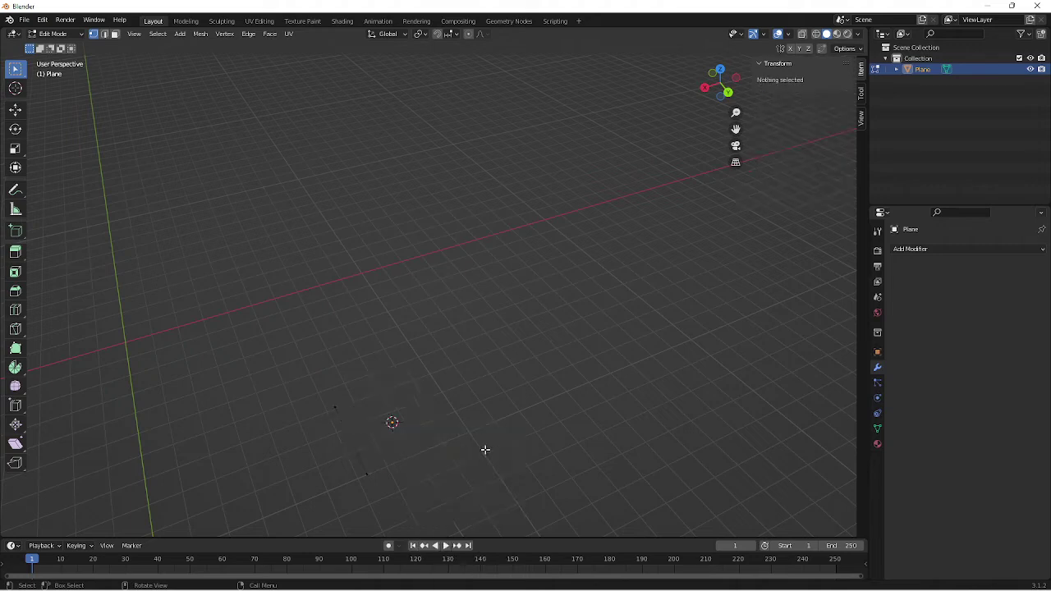
{"action": "key", "text": "Tab"}
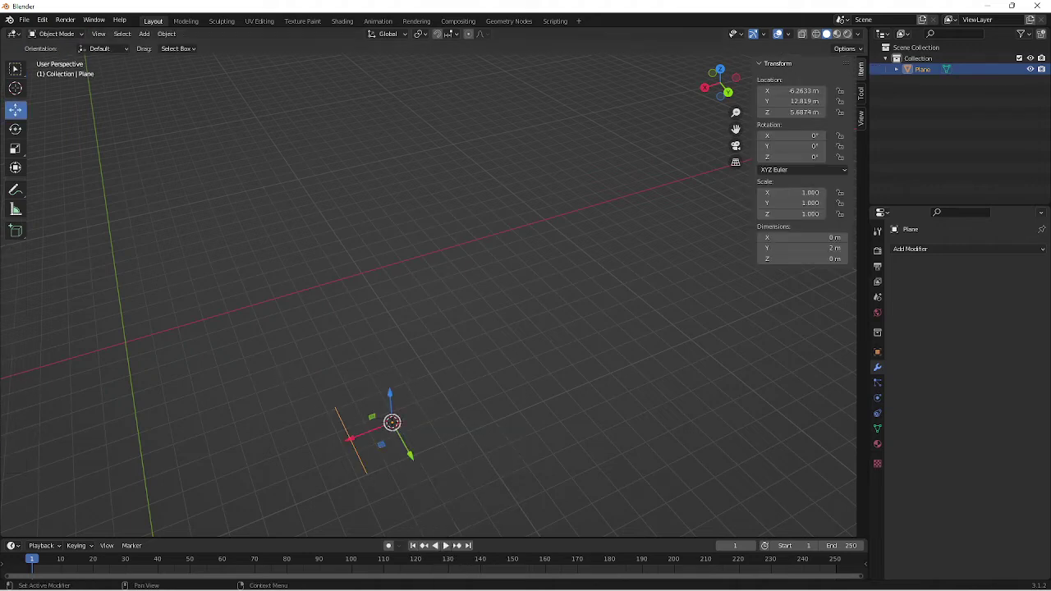
Add a Screw modifier to the remaining edge, set Screw to 4.3 m and inspect the twisted strip
{"action": "left_click", "coordinate": [942, 247]}
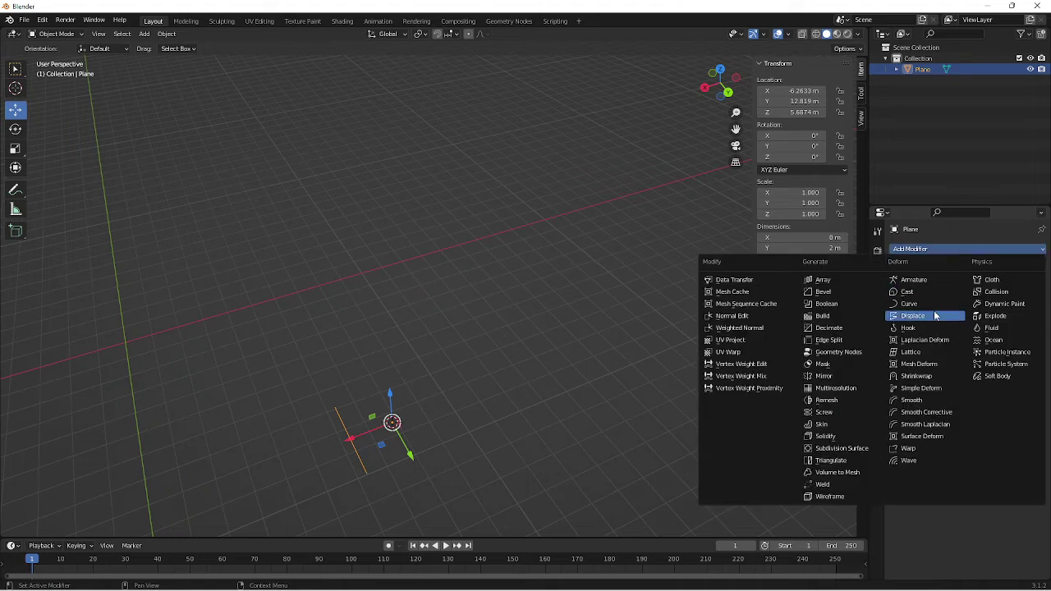
{"action": "left_click", "coordinate": [856, 414]}
{"action": "scroll", "coordinate": [558, 441], "scroll_direction": "up", "scroll_amount": 4}
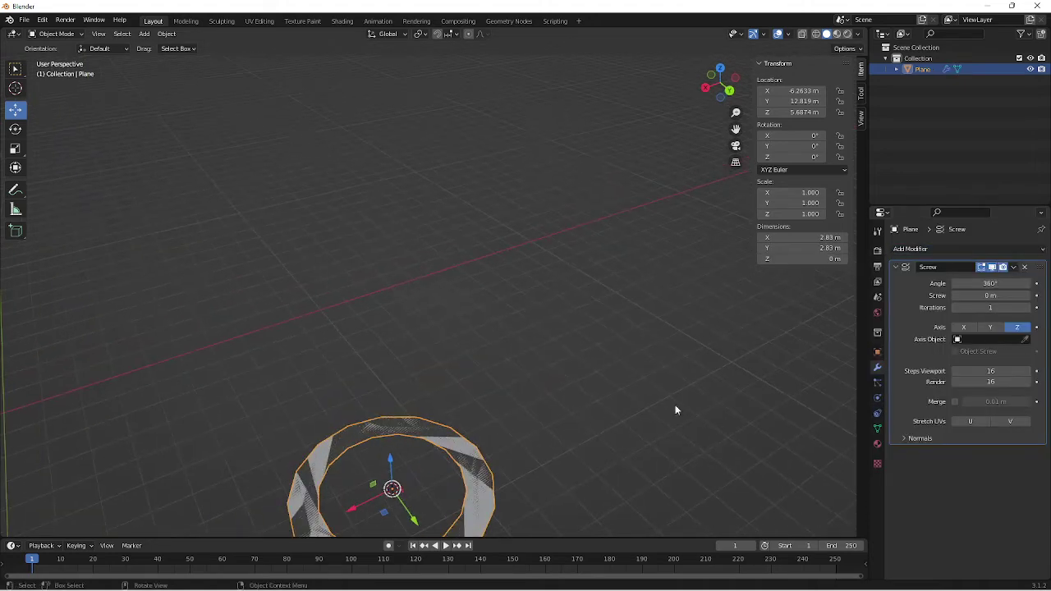
{"action": "middle_click_drag", "start_coordinate": [619, 418], "coordinate": [617, 306]}
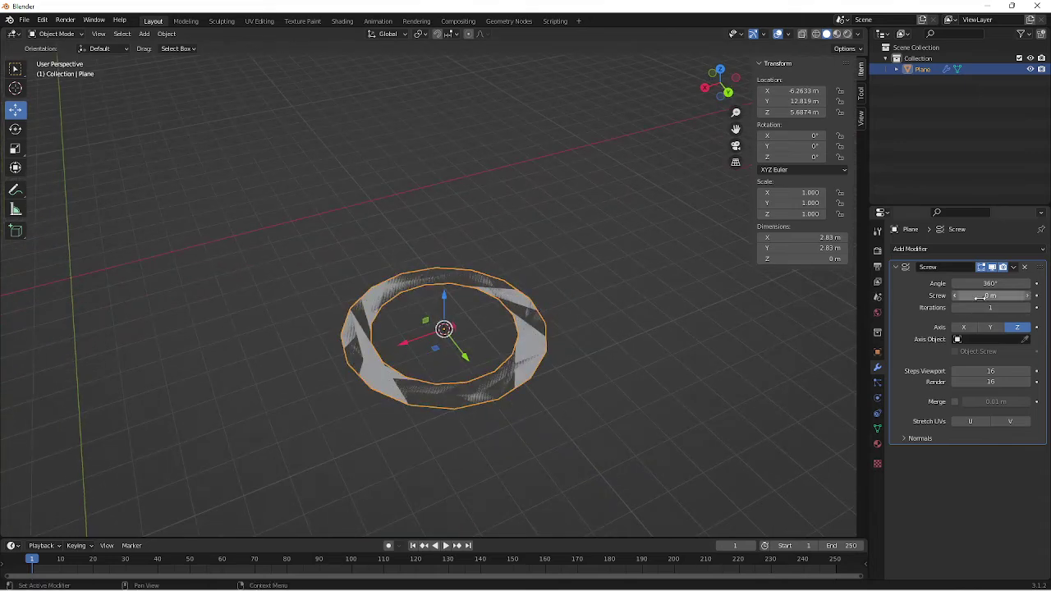
{"action": "left_click_drag", "start_coordinate": [990, 294], "coordinate": [1044, 294]}
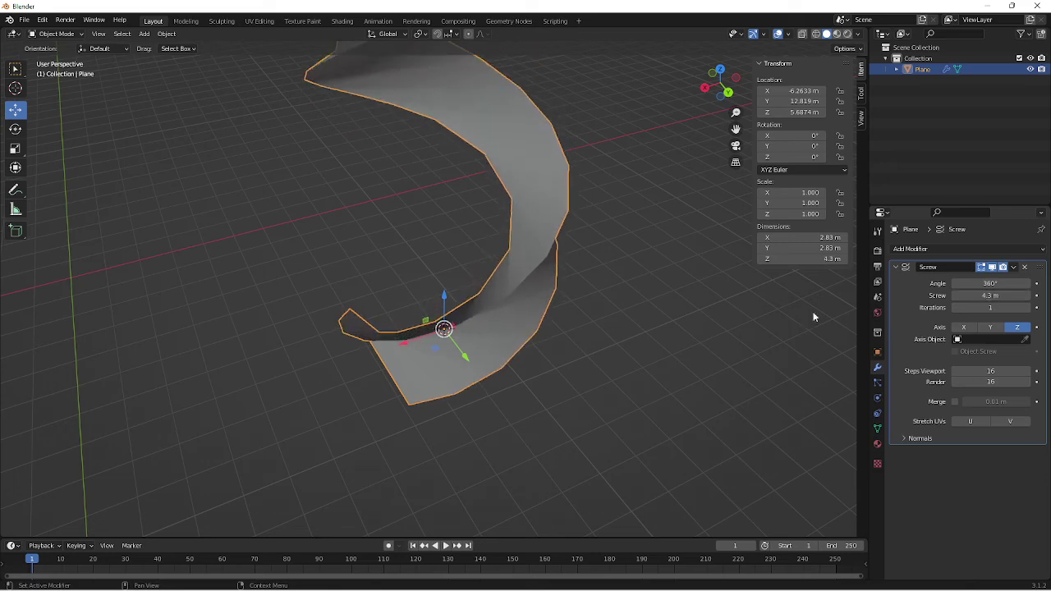
{"action": "middle_click_drag", "start_coordinate": [815, 317], "coordinate": [72, 244]}
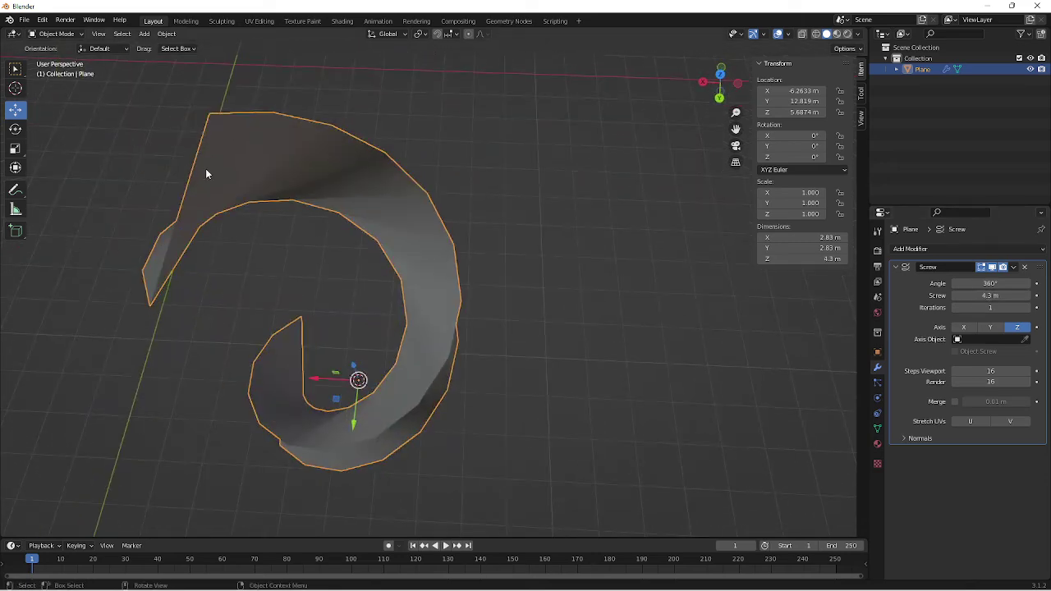
{"action": "middle_click_drag", "start_coordinate": [206, 172], "coordinate": [624, 161]}
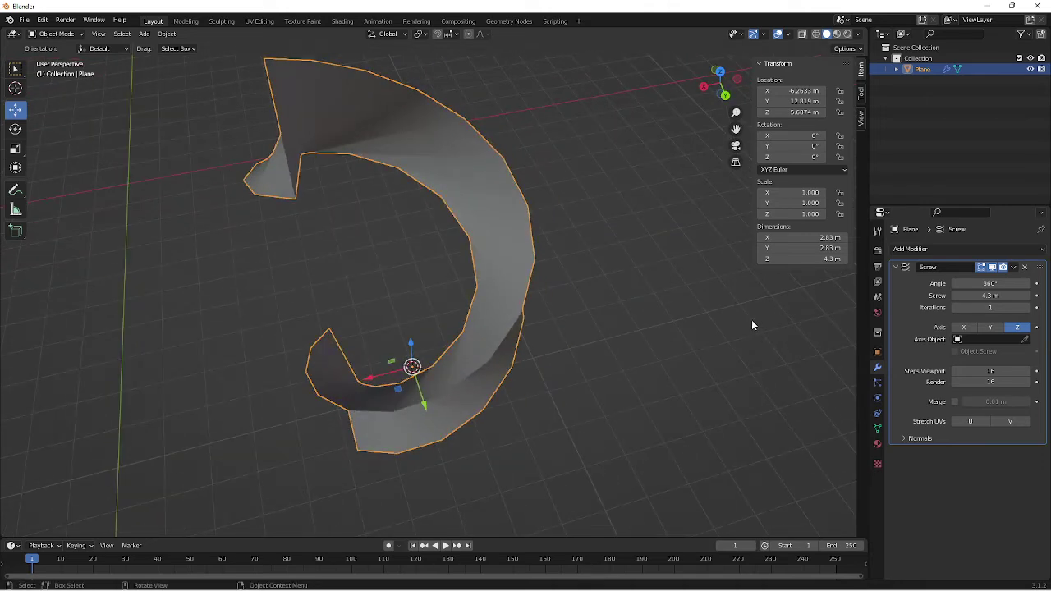
Switch the Screw modifier's axis to Y and set its Screw value to 3.4 m
{"action": "left_click", "coordinate": [990, 327]}
{"action": "middle_click_drag", "start_coordinate": [558, 408], "coordinate": [492, 312]}
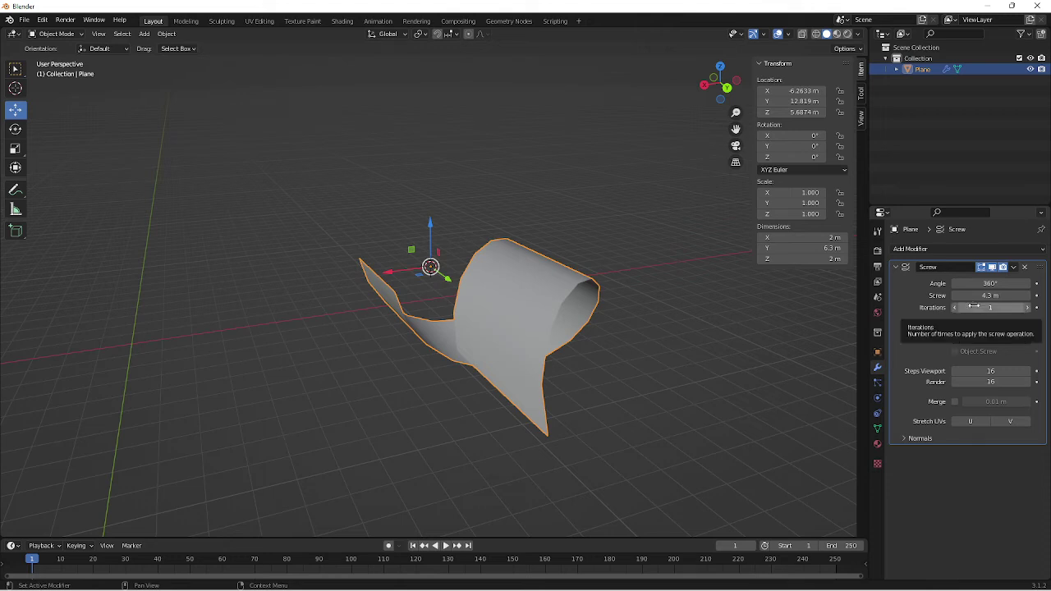
{"action": "left_click_drag", "start_coordinate": [990, 295], "coordinate": [963, 295]}
{"action": "middle_click_drag", "start_coordinate": [726, 345], "coordinate": [760, 340]}
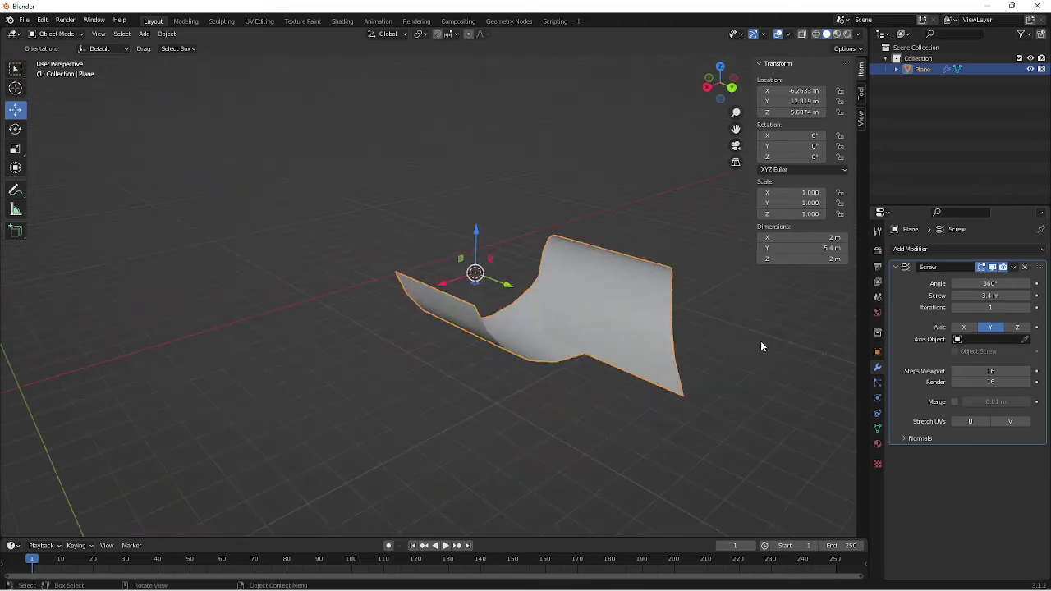
Raise the Screw modifier's iterations to 11 and view the whole coil
{"action": "left_click_drag", "start_coordinate": [990, 307], "coordinate": [1018, 307]}
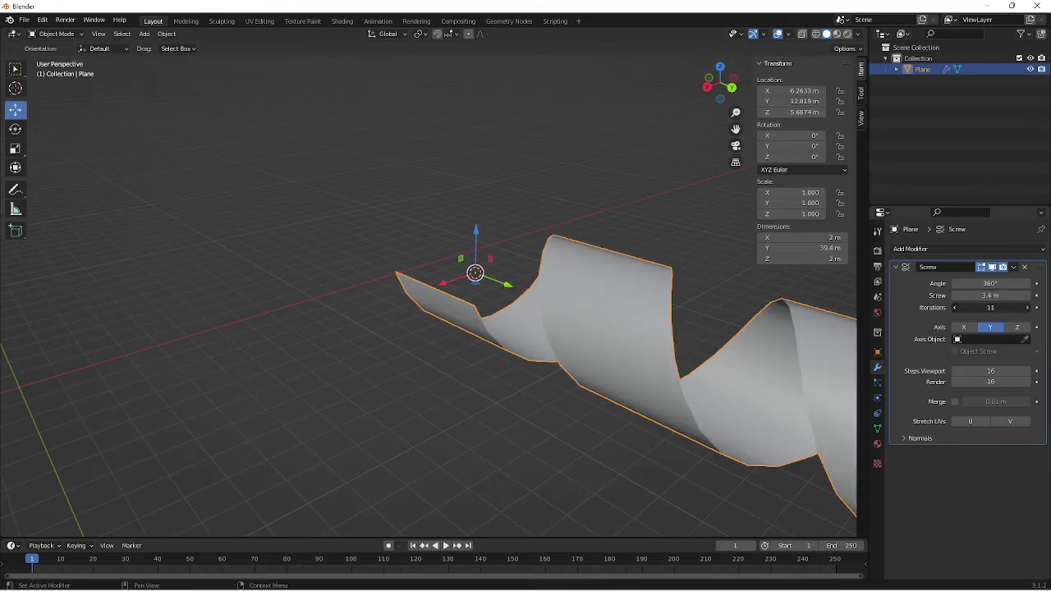
{"action": "middle_click_drag", "start_coordinate": [750, 355], "coordinate": [678, 372]}
{"action": "scroll", "coordinate": [662, 330], "scroll_direction": "down", "scroll_amount": 2}
{"action": "scroll", "coordinate": [629, 347], "scroll_direction": "down", "scroll_amount": 3}
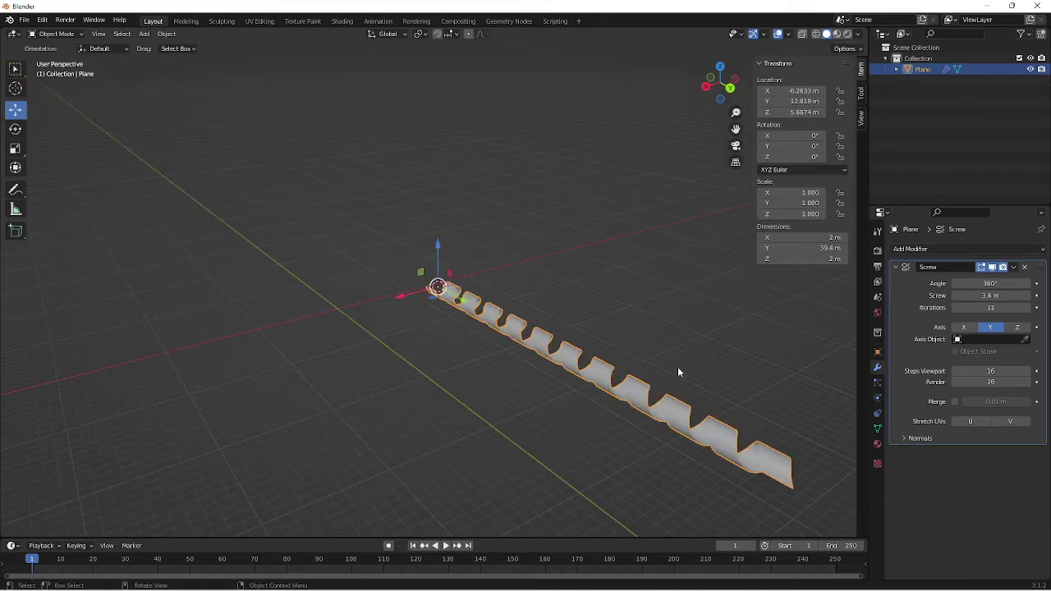
{"action": "scroll", "coordinate": [575, 339], "scroll_direction": "up", "scroll_amount": 3}
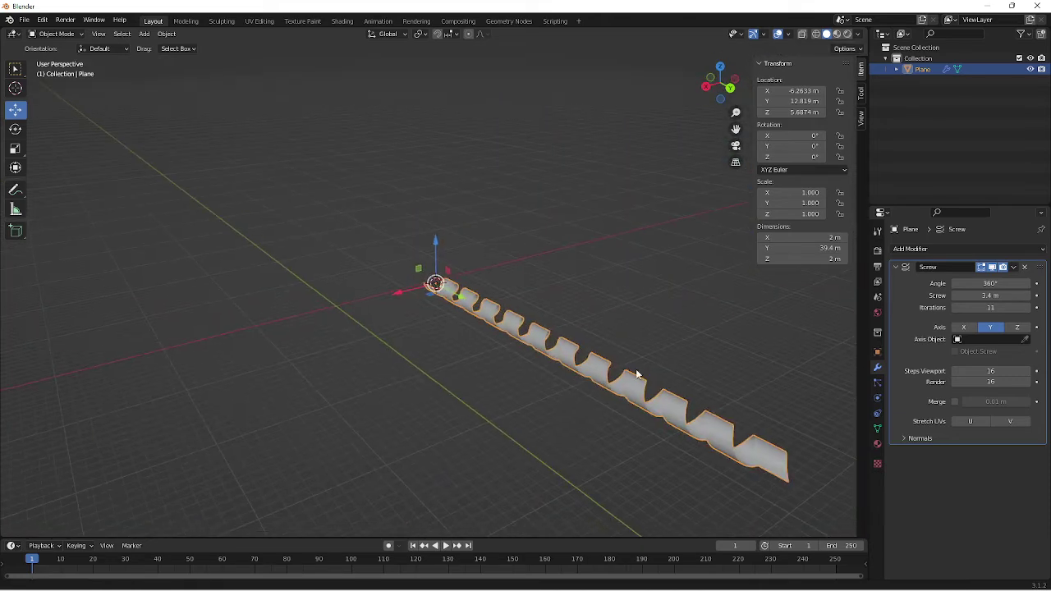
Inspect the coil's faceted surface up close and set its Screw viewport steps to 33
{"action": "left_click", "coordinate": [517, 407]}
{"action": "scroll", "coordinate": [661, 361], "scroll_direction": "up", "scroll_amount": 6}
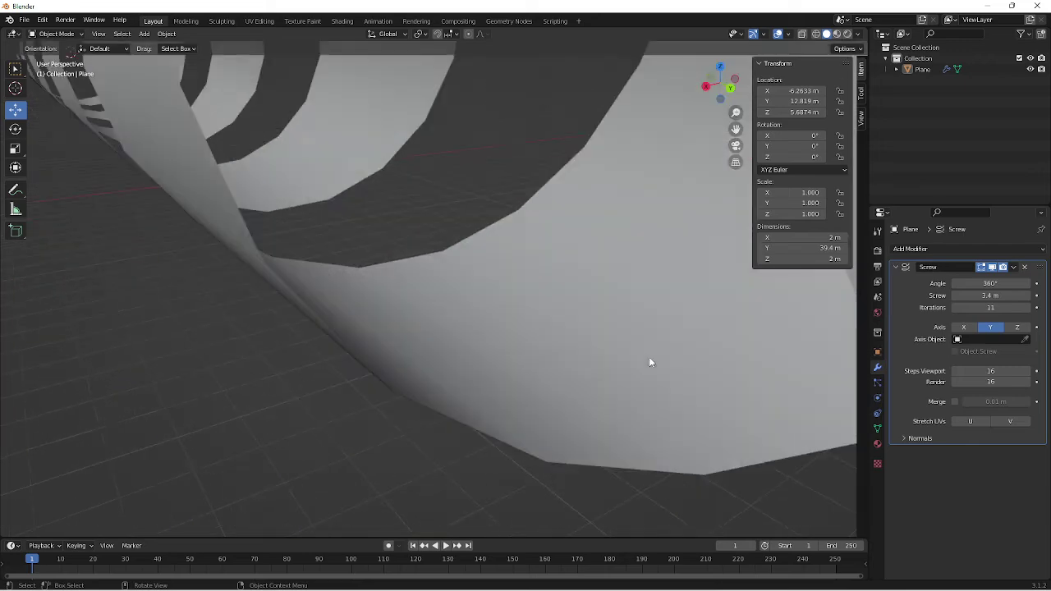
{"action": "mouse_move", "coordinate": [649, 359]}
{"action": "middle_mouse_down"}
{"action": "mouse_move", "coordinate": [633, 358]}
{"action": "mouse_move", "coordinate": [645, 357]}
{"action": "middle_mouse_up"}
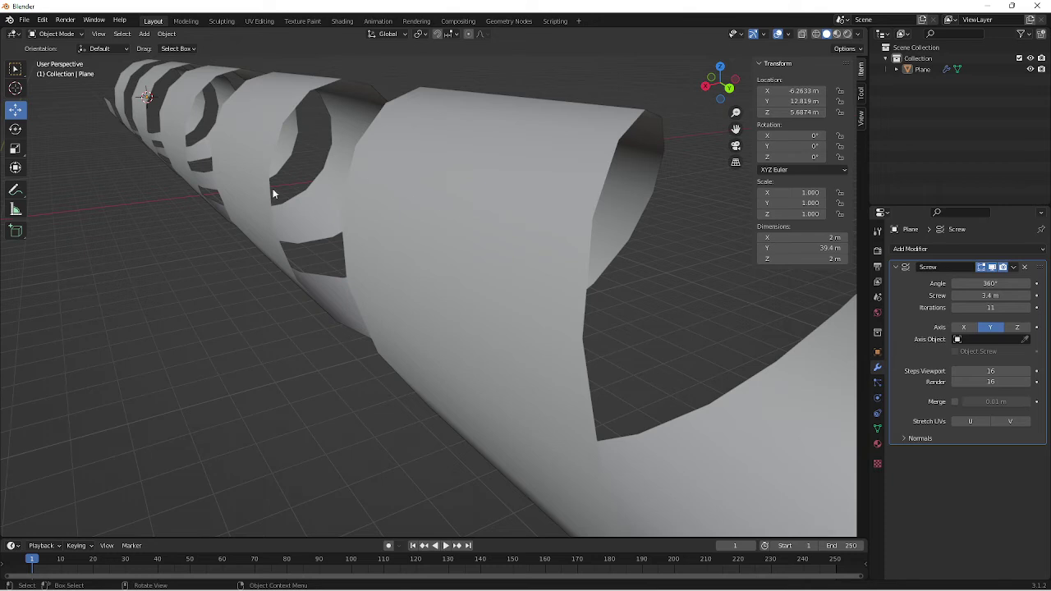
{"action": "left_click", "coordinate": [526, 210]}
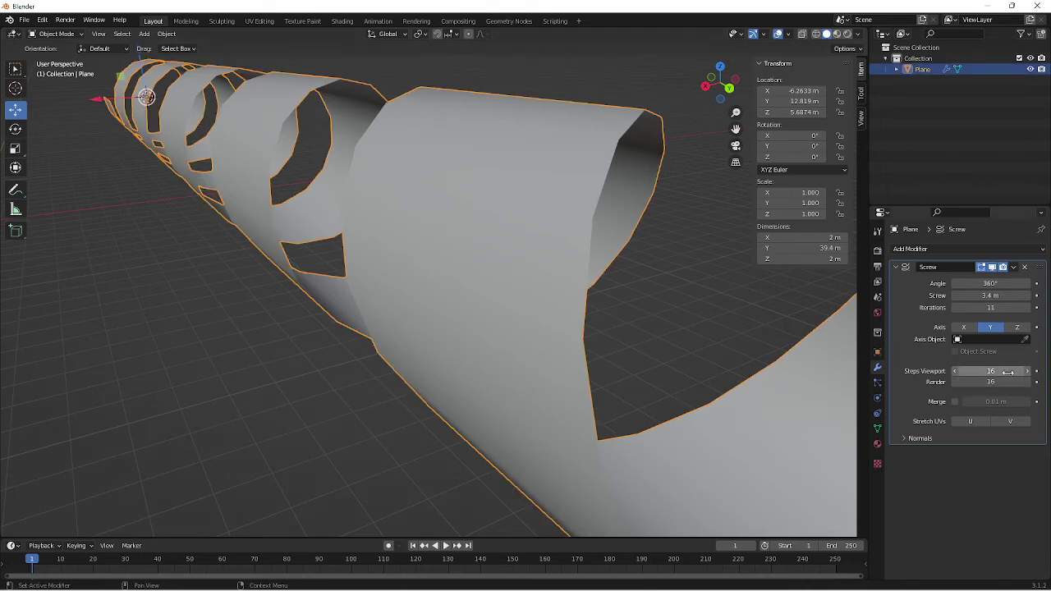
{"action": "left_click_drag", "start_coordinate": [1008, 372], "coordinate": [1040, 372]}
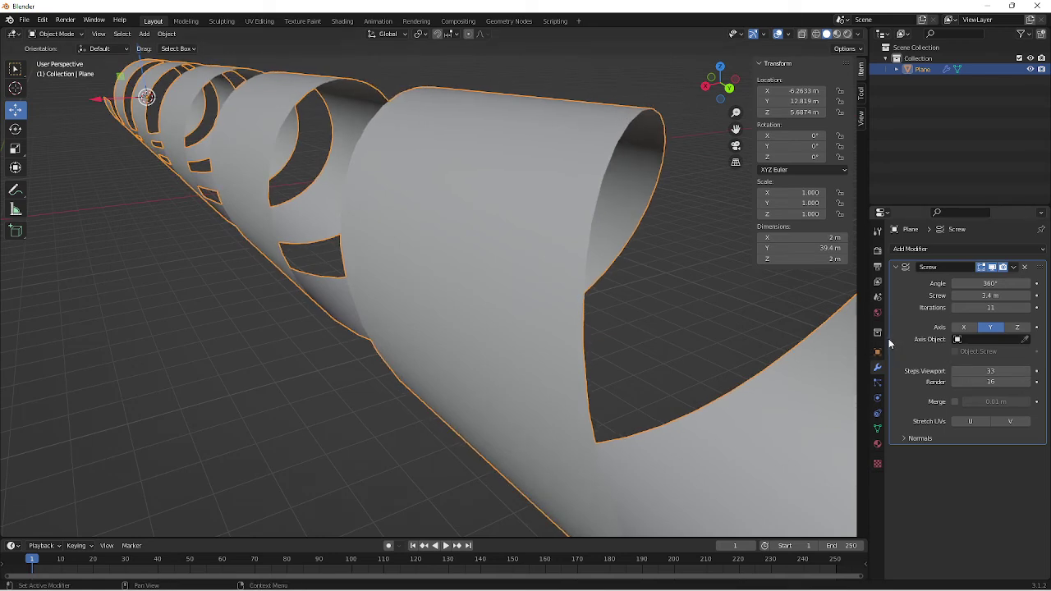
Add a Solidify modifier to the coil with a thickness of 0.09 m and inspect the thickened strip
{"action": "left_click", "coordinate": [923, 251]}
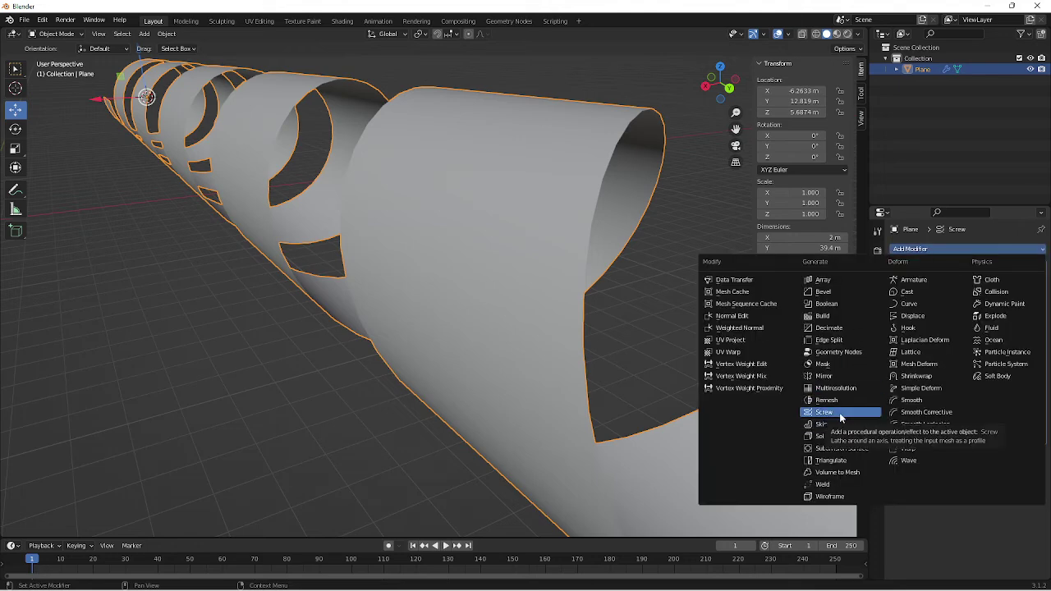
{"action": "left_click", "coordinate": [837, 435]}
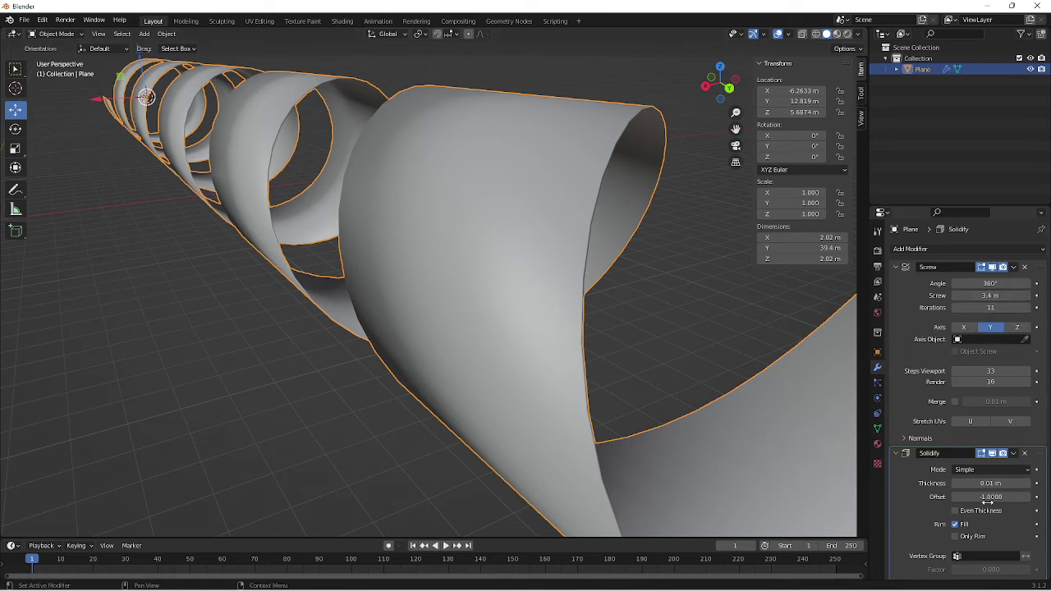
{"action": "scroll", "coordinate": [988, 503], "scroll_direction": "down", "scroll_amount": 2}
{"action": "left_click", "coordinate": [990, 439]}
{"action": "type", "text": "0.08"}
{"action": "key", "text": "Return"}
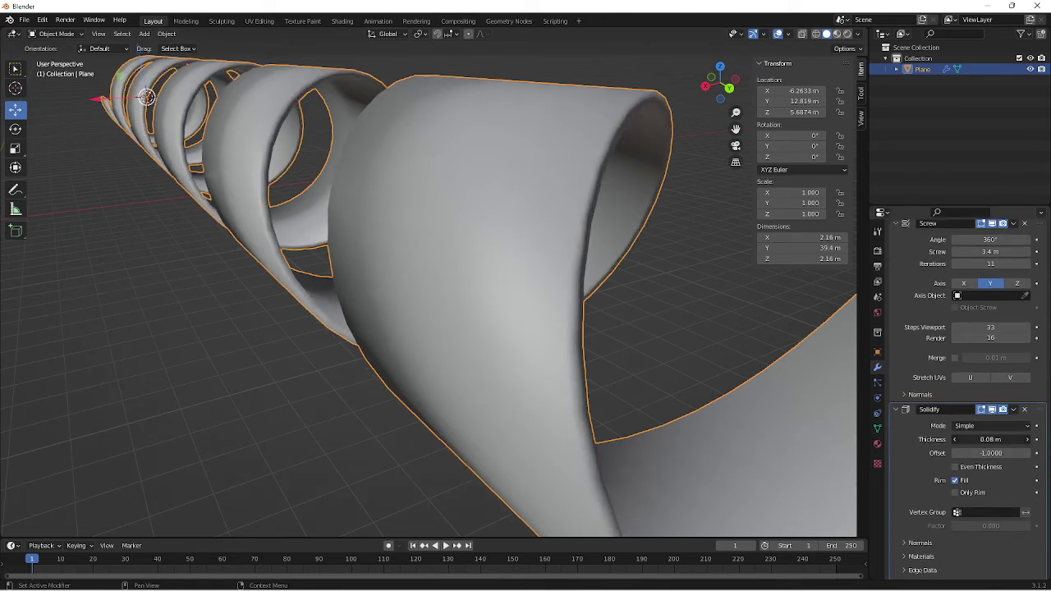
{"action": "left_click_drag", "start_coordinate": [990, 439], "coordinate": [997, 439]}
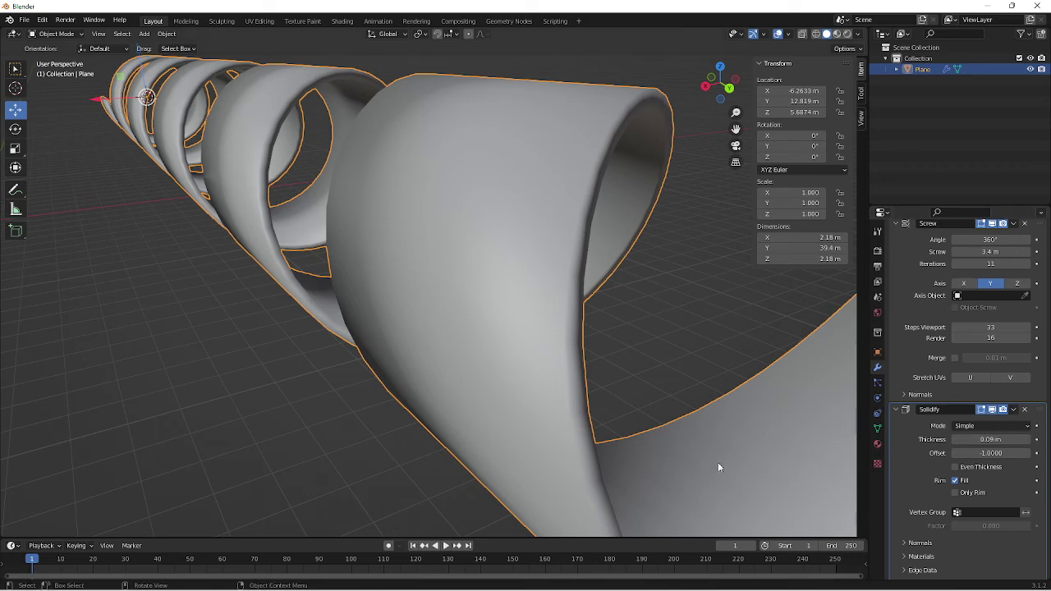
{"action": "scroll", "coordinate": [696, 420], "scroll_direction": "down", "scroll_amount": 6}
{"action": "left_click", "coordinate": [673, 394]}
{"action": "middle_click_drag", "start_coordinate": [664, 368], "coordinate": [584, 371]}
{"action": "scroll", "coordinate": [661, 352], "scroll_direction": "up", "scroll_amount": 2}
{"action": "scroll", "coordinate": [661, 353], "scroll_direction": "down", "scroll_amount": 5}
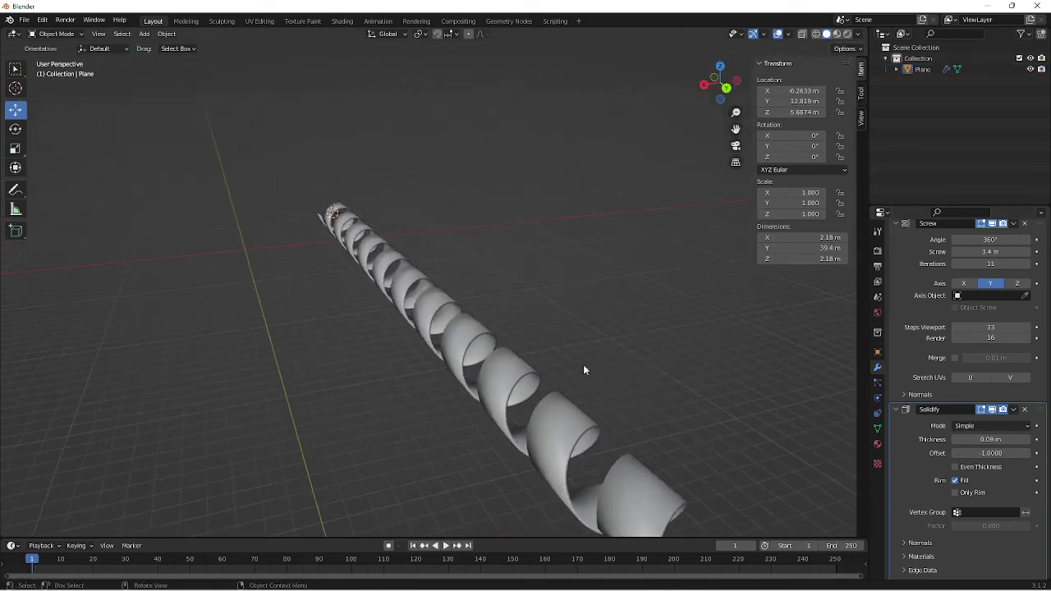
{"action": "left_click", "coordinate": [524, 391]}
{"action": "left_click", "coordinate": [144, 34]}
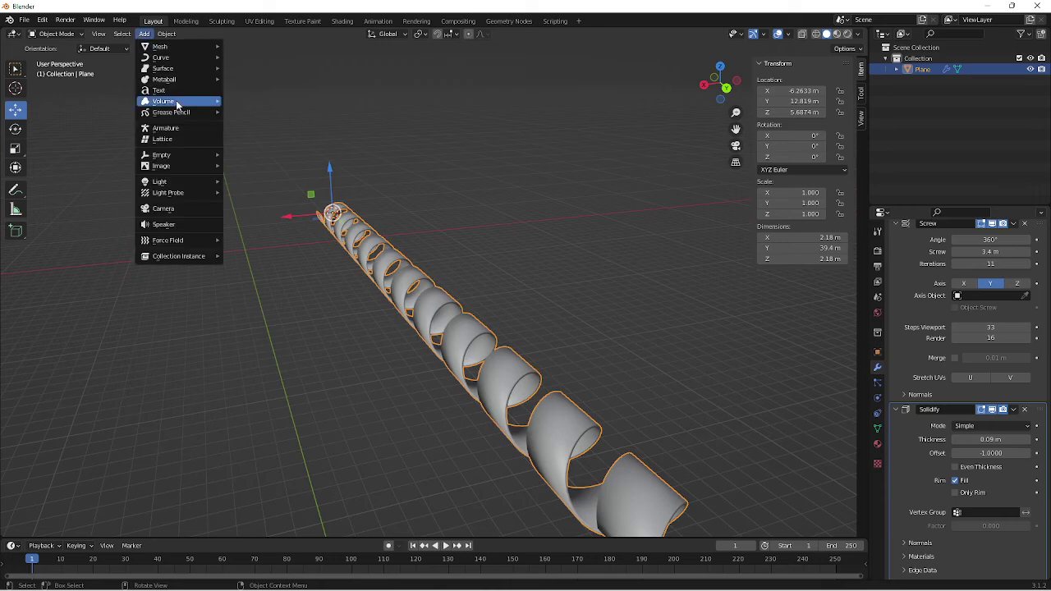
{"action": "left_click", "coordinate": [167, 34]}
{"action": "mouse_move", "coordinate": [236, 89]}
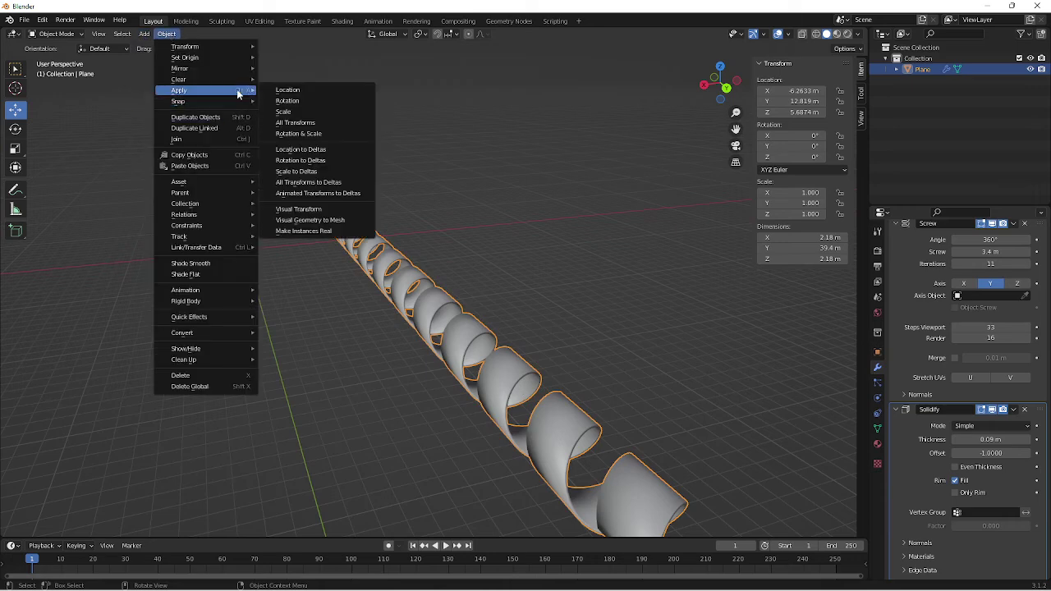
{"action": "left_click", "coordinate": [340, 220]}
{"action": "left_click", "coordinate": [516, 251]}
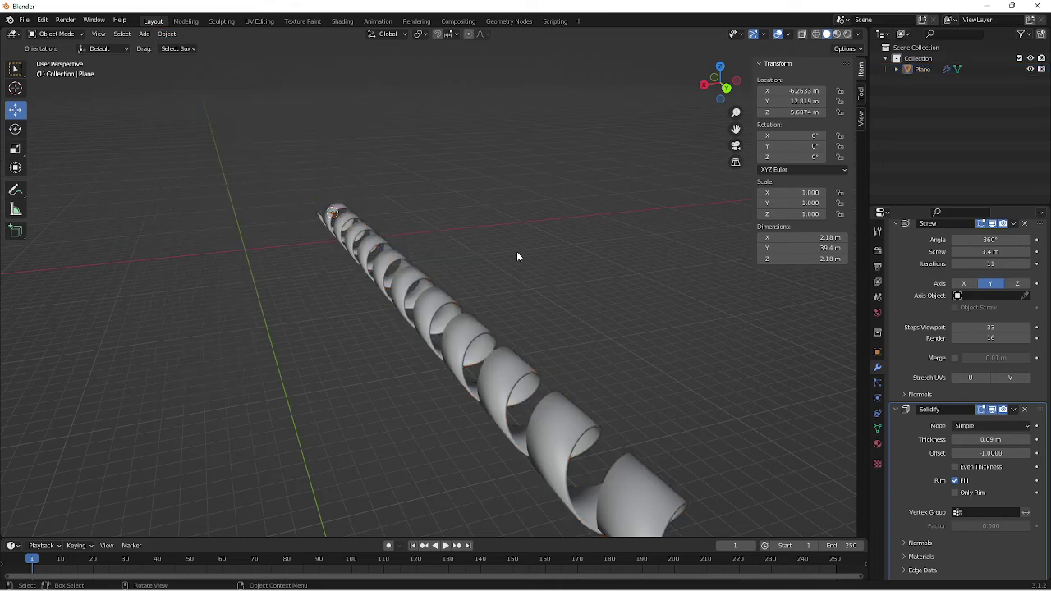
{"action": "mouse_move", "coordinate": [516, 251]}
{"action": "middle_mouse_down"}
{"action": "mouse_move", "coordinate": [489, 238]}
{"action": "mouse_move", "coordinate": [512, 245]}
{"action": "middle_mouse_up"}
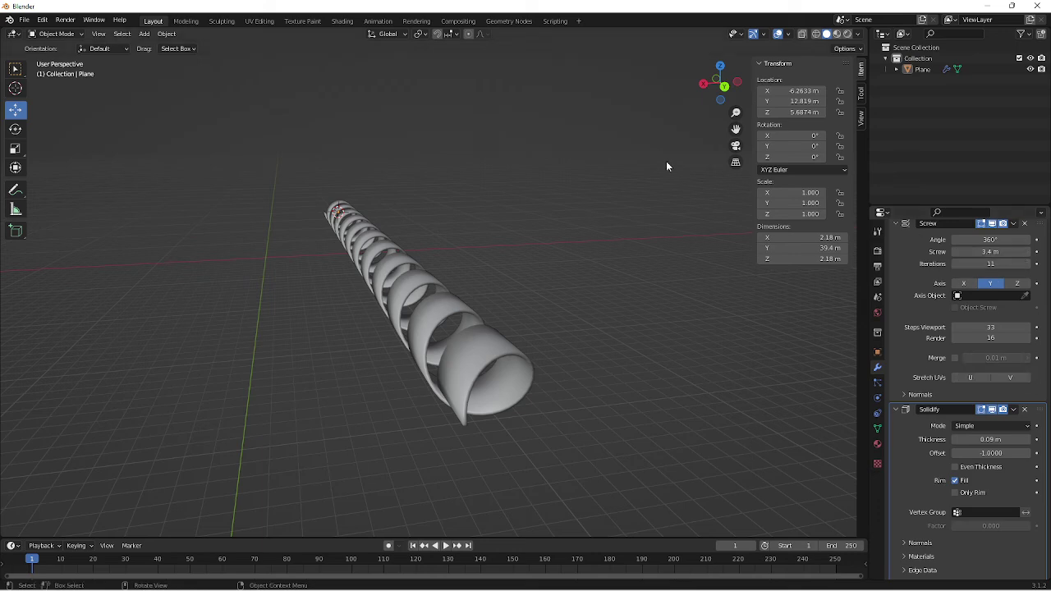
Try the X axis for the Screw modifier and settle on the Z axis
{"action": "left_click", "coordinate": [964, 283]}
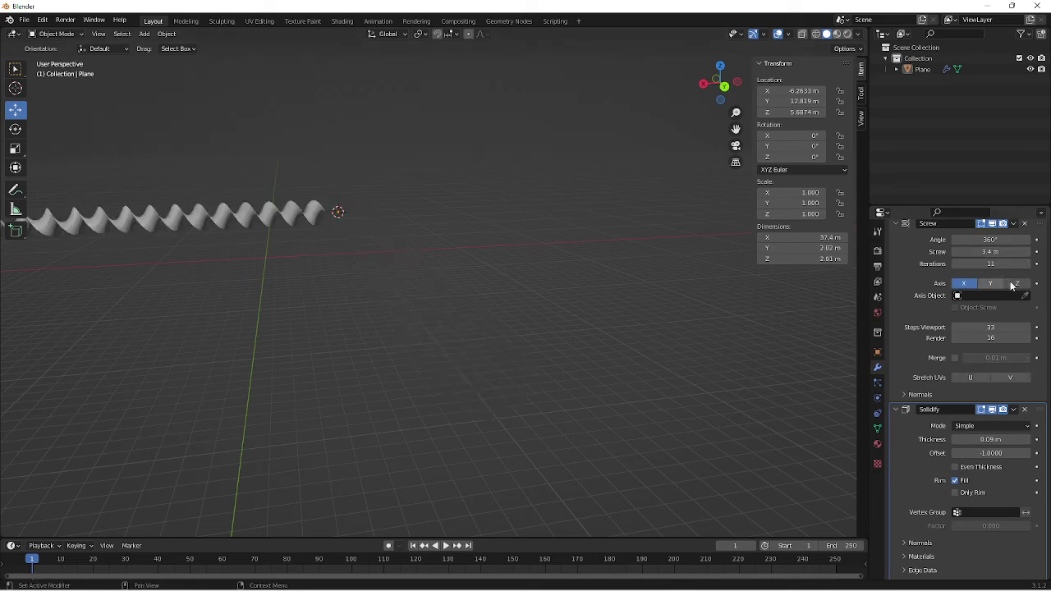
{"action": "left_click", "coordinate": [1017, 283]}
{"action": "middle_click_drag", "start_coordinate": [485, 239], "coordinate": [468, 223]}
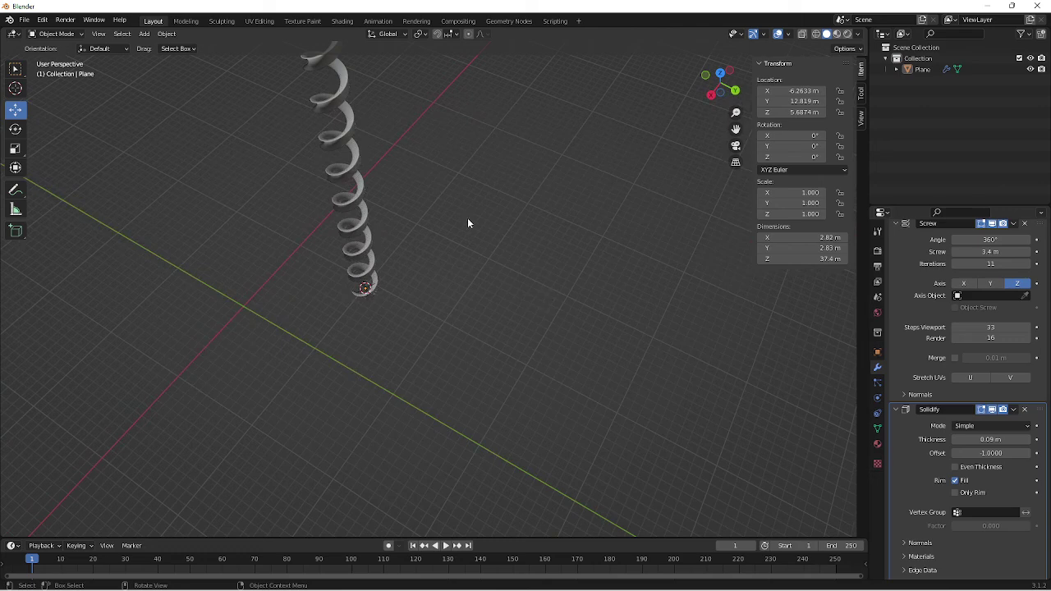
{"action": "left_click", "coordinate": [167, 33]}
{"action": "mouse_move", "coordinate": [186, 47]}
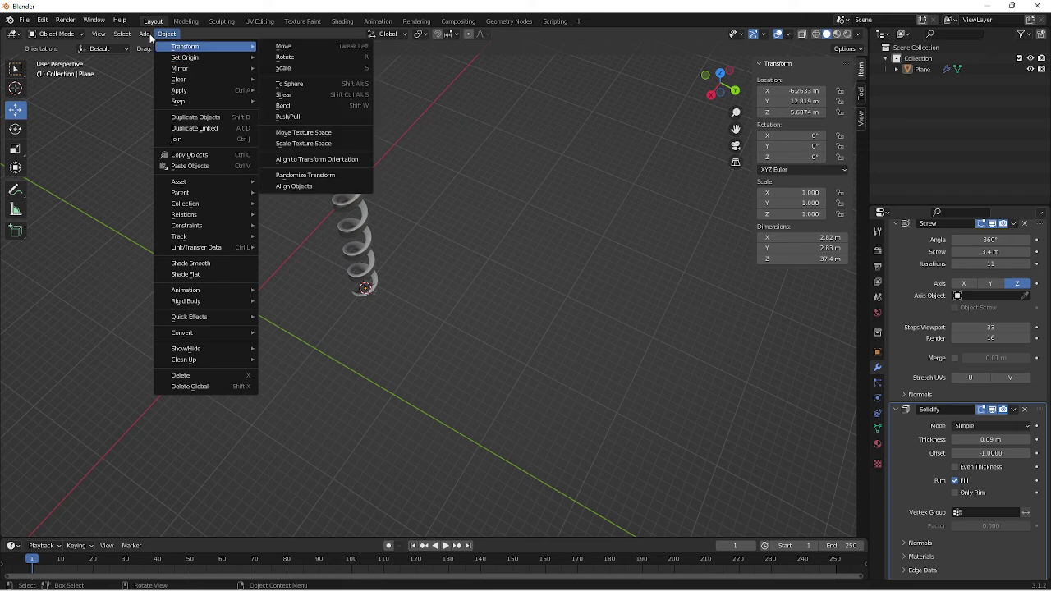
{"action": "mouse_move", "coordinate": [144, 33]}
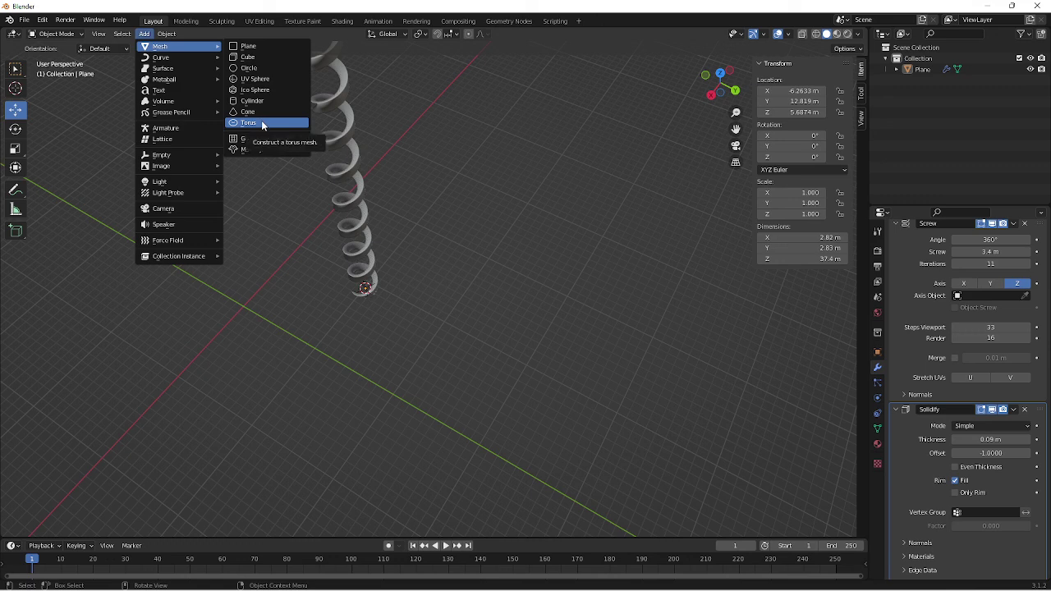
{"action": "middle_click_drag", "start_coordinate": [458, 245], "coordinate": [456, 239]}
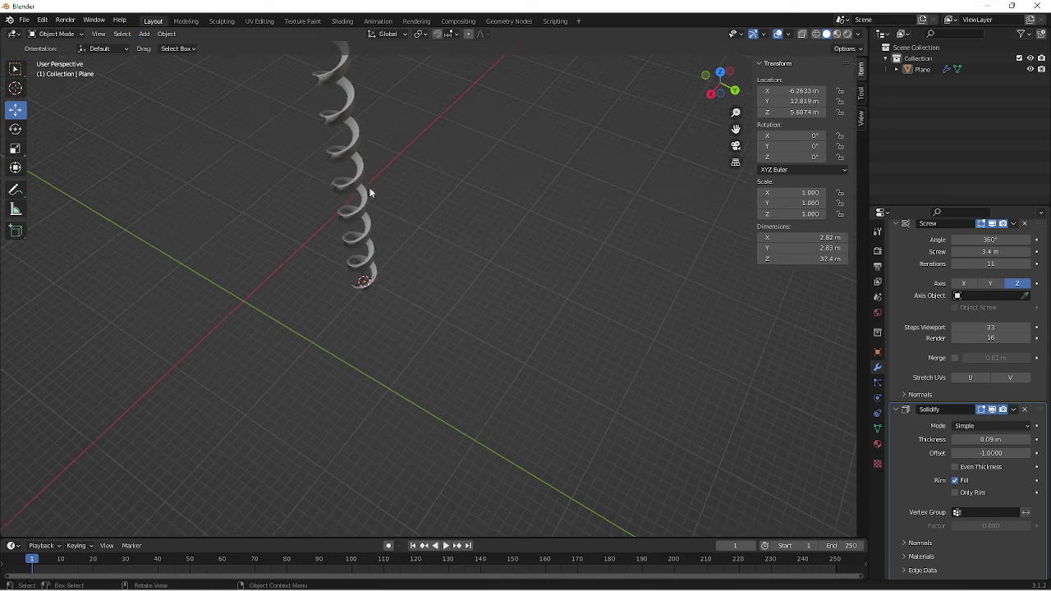
{"action": "middle_click_drag", "start_coordinate": [346, 193], "coordinate": [415, 348], "text": "shift"}
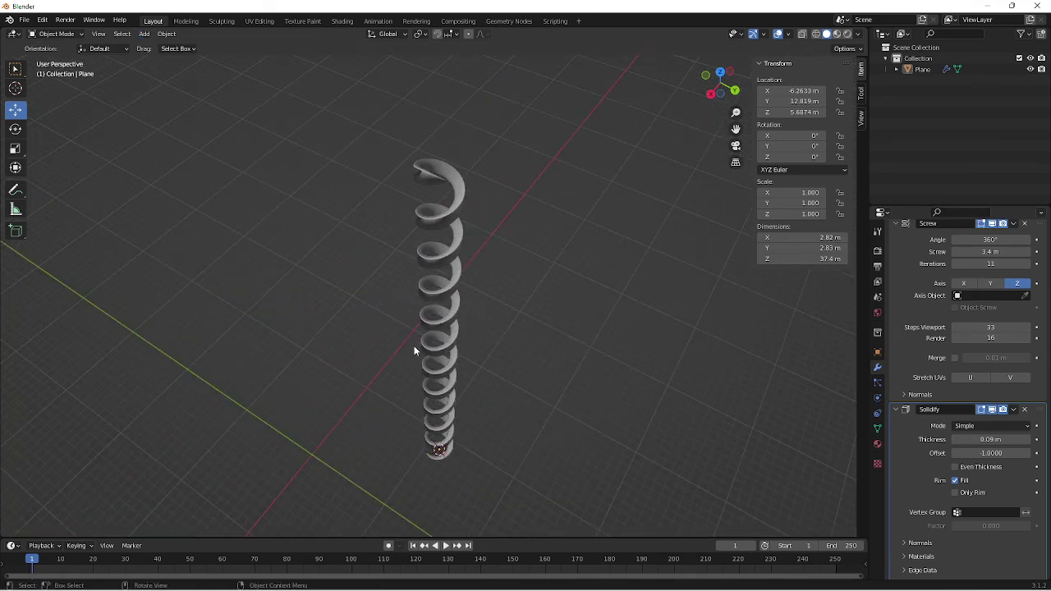